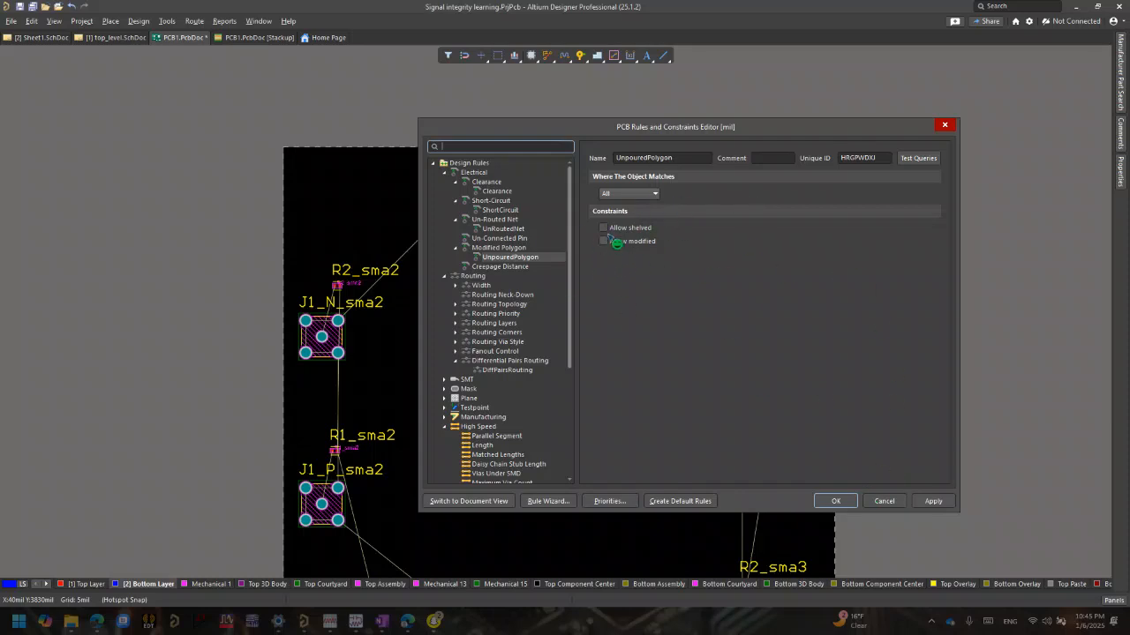
Close the design rules without changes and draw a rectangular polygon pour of about 4.1 sq. inch over the board's upper part on the Bottom Layer.
click(884, 500)
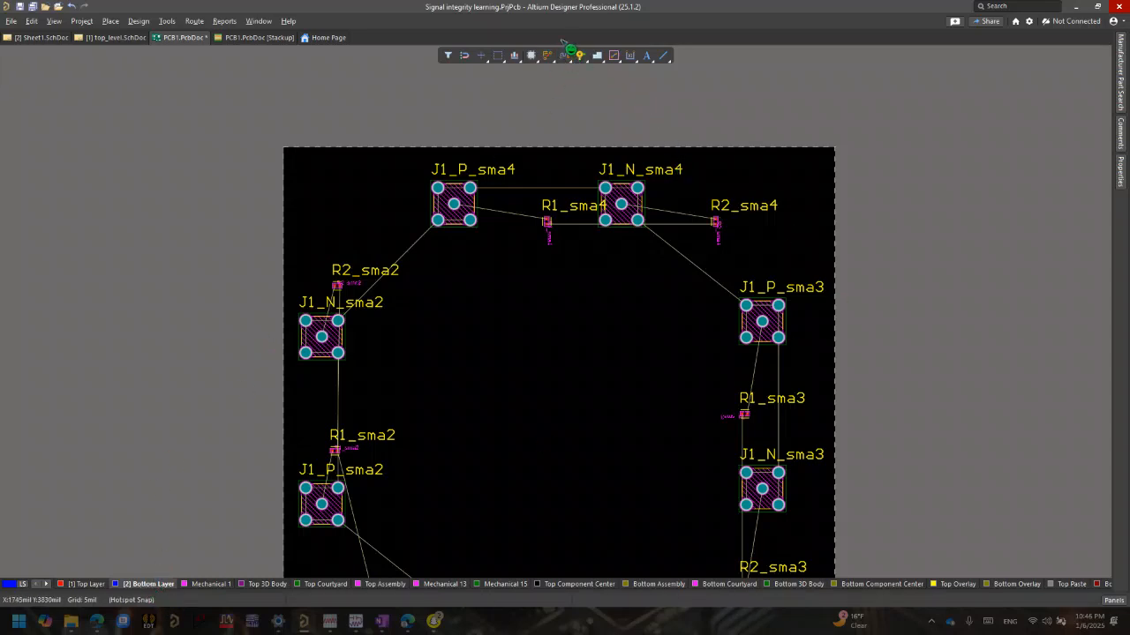
click(597, 56)
click(306, 178)
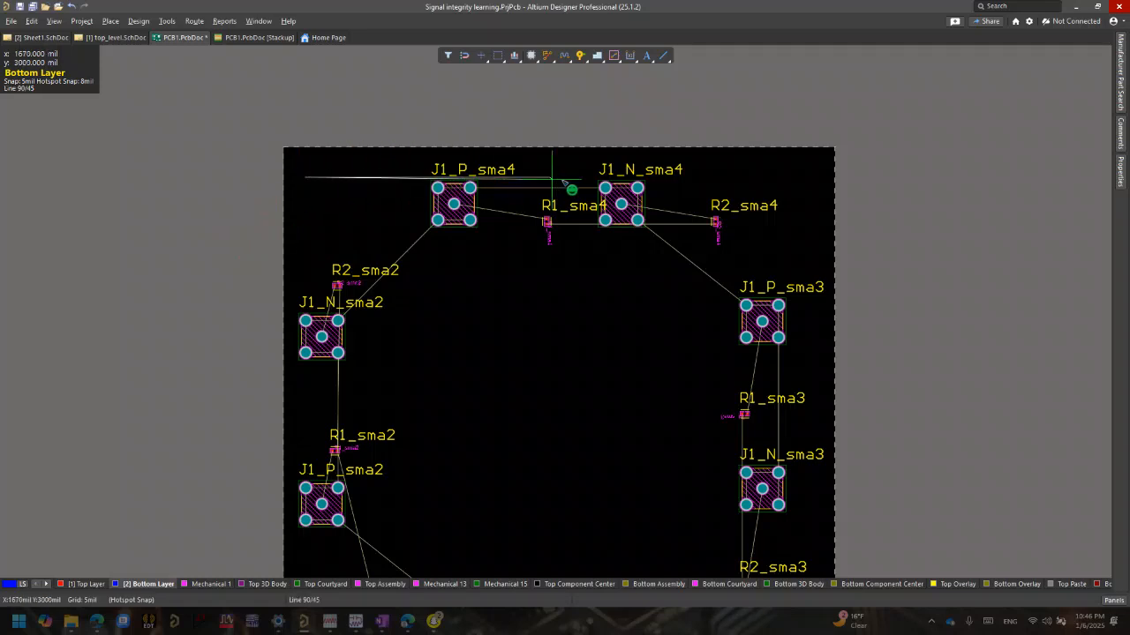
click(711, 181)
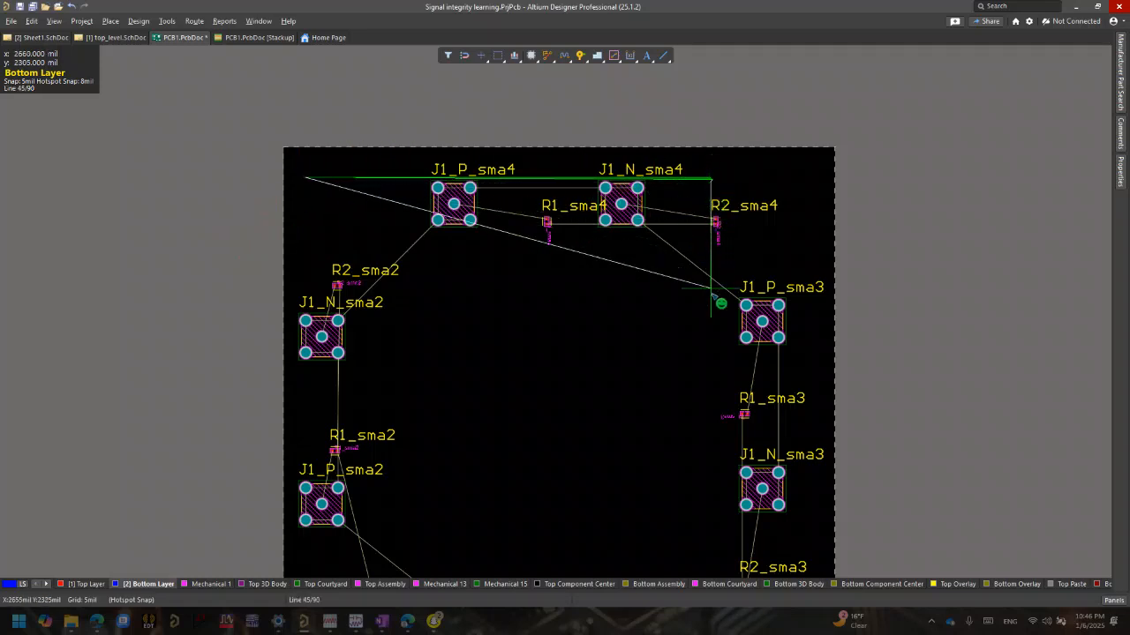
click(710, 447)
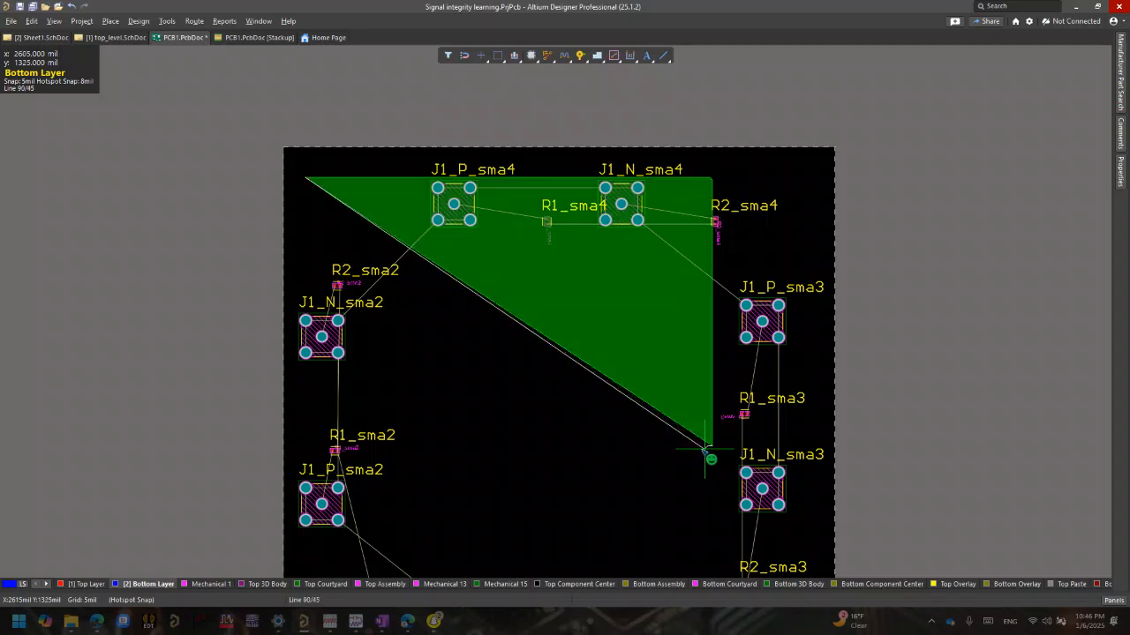
click(305, 447)
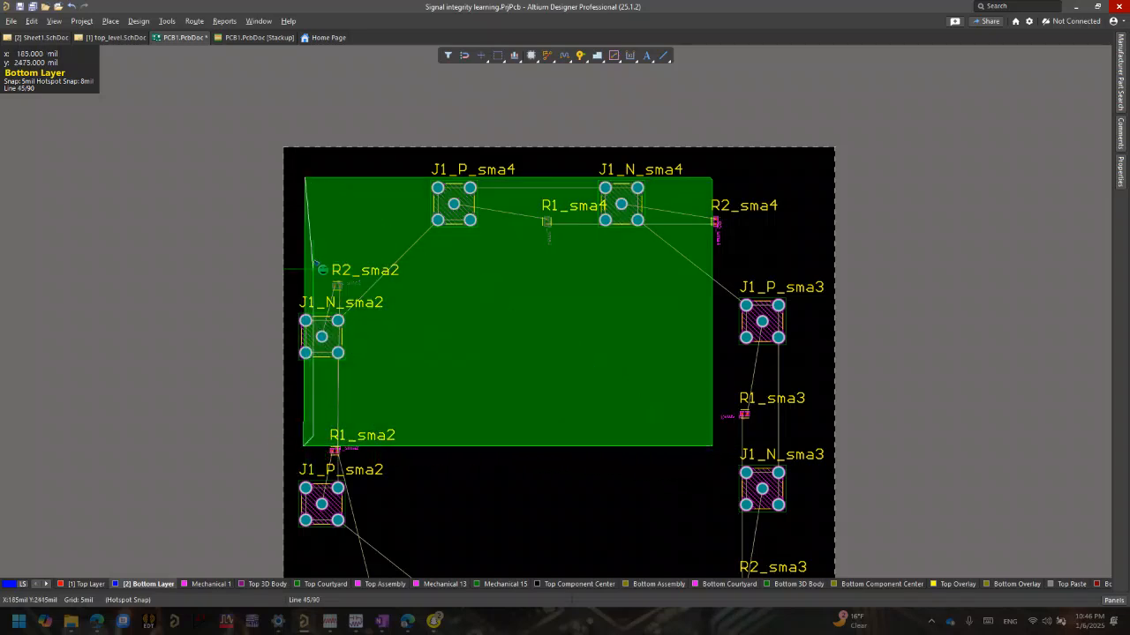
click(304, 178)
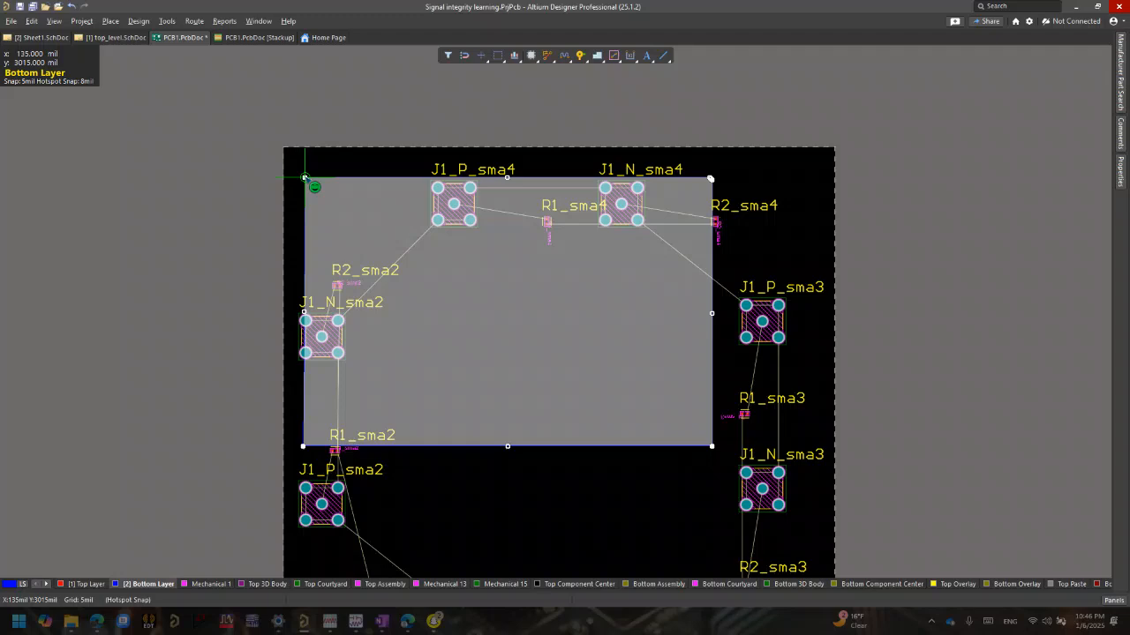
right_click(368, 204)
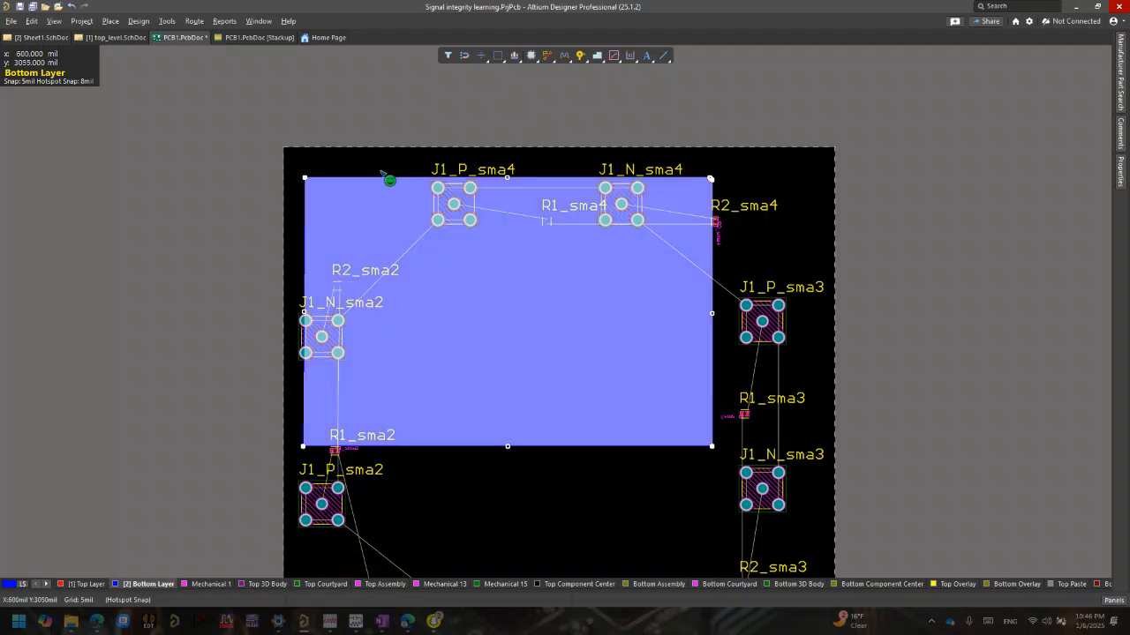
Assign the GND net to the rectangular polygon pour on the Bottom Layer.
click(382, 174)
ctrl+scroll(424, 250, up, 5)
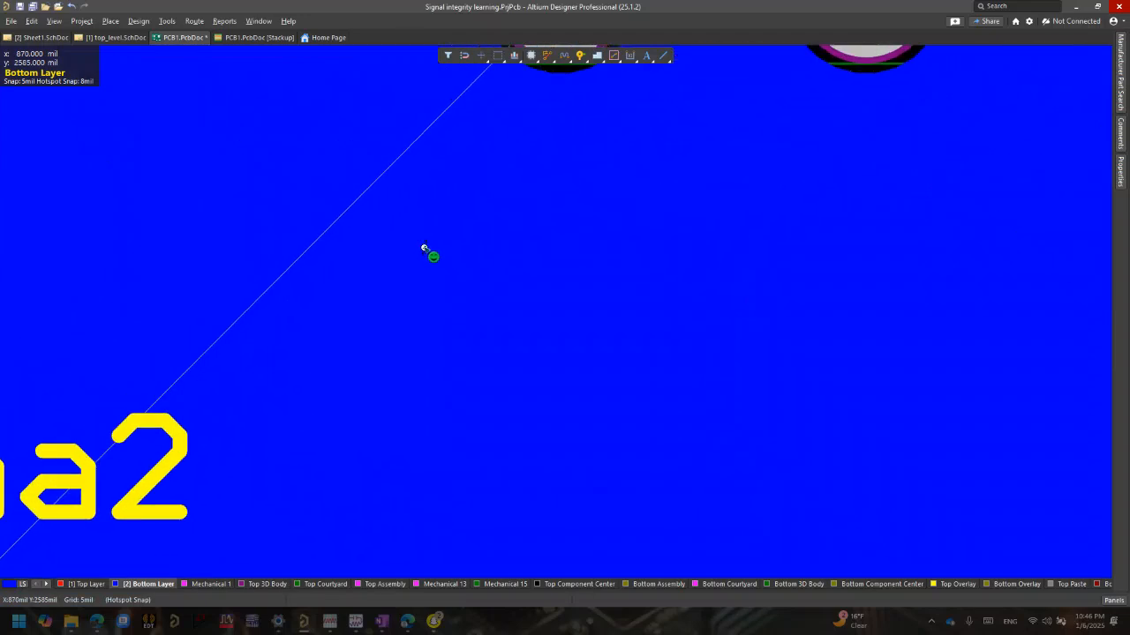
ctrl+scroll(425, 250, down, 5)
click(504, 329)
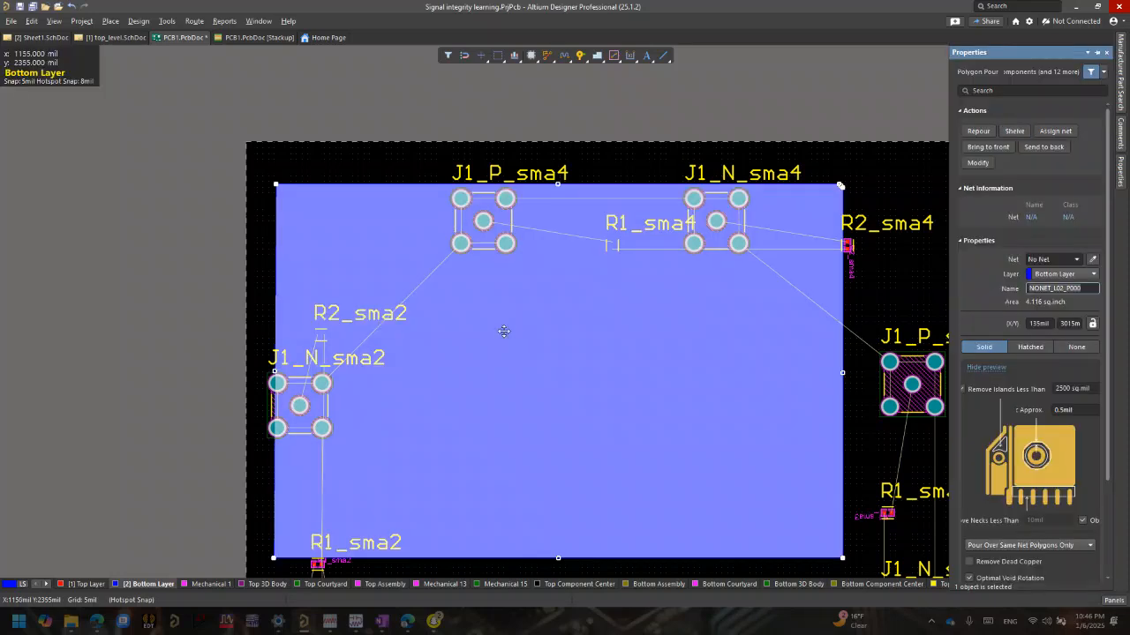
click(1075, 261)
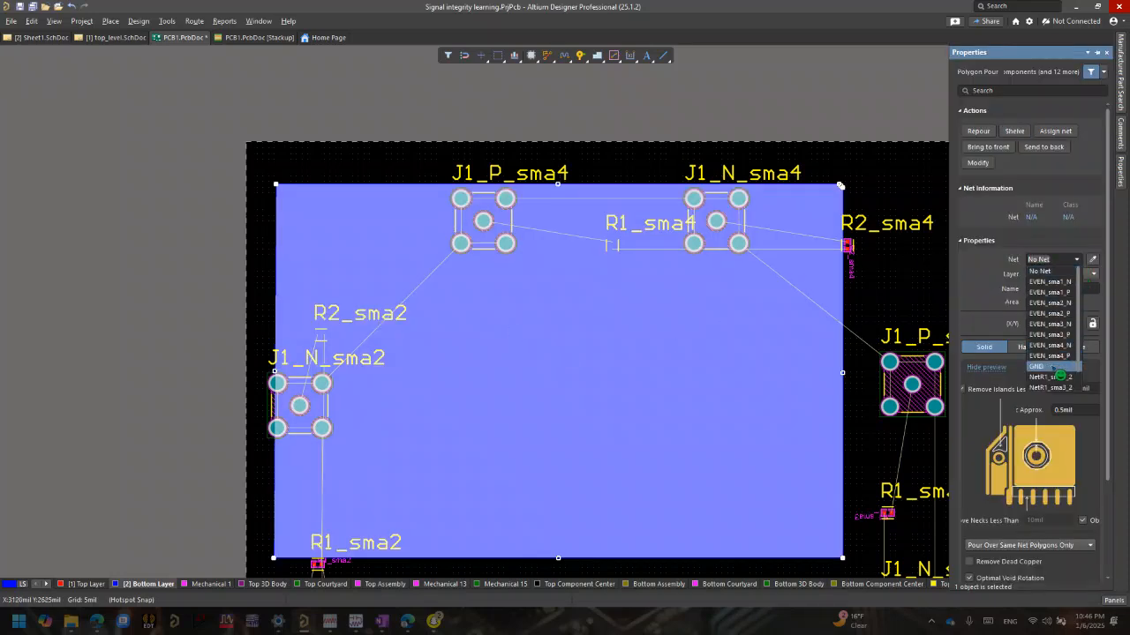
click(1052, 369)
click(560, 330)
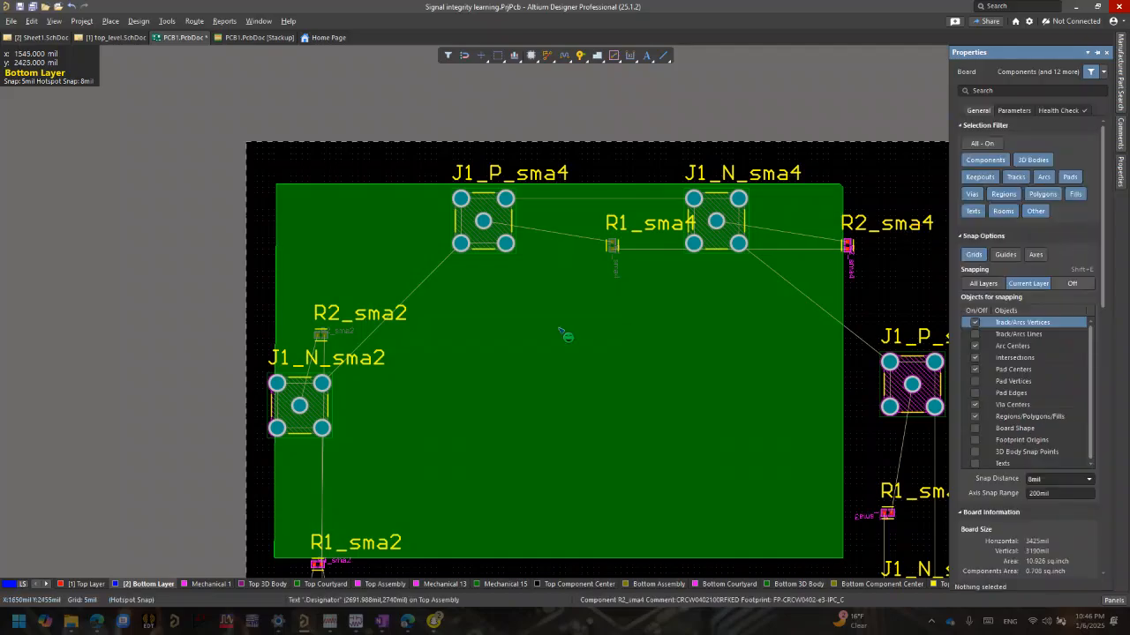
Repour the GND polygon on the Bottom Layer and deselect it.
ctrl+scroll(560, 331, up, 10)
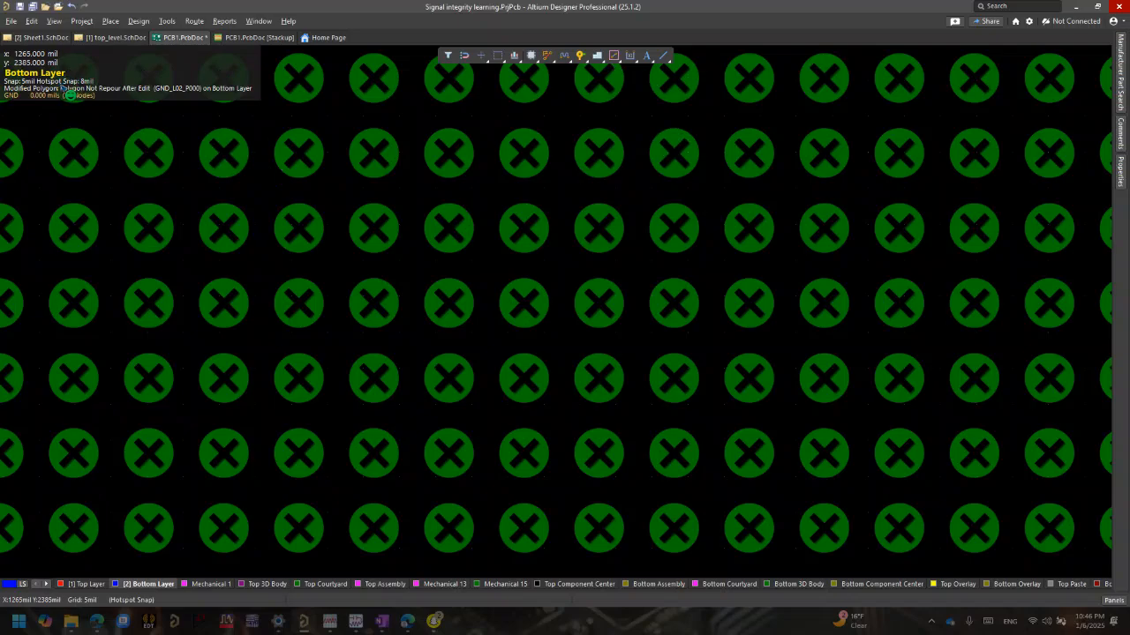
ctrl+scroll(151, 156, down, 6)
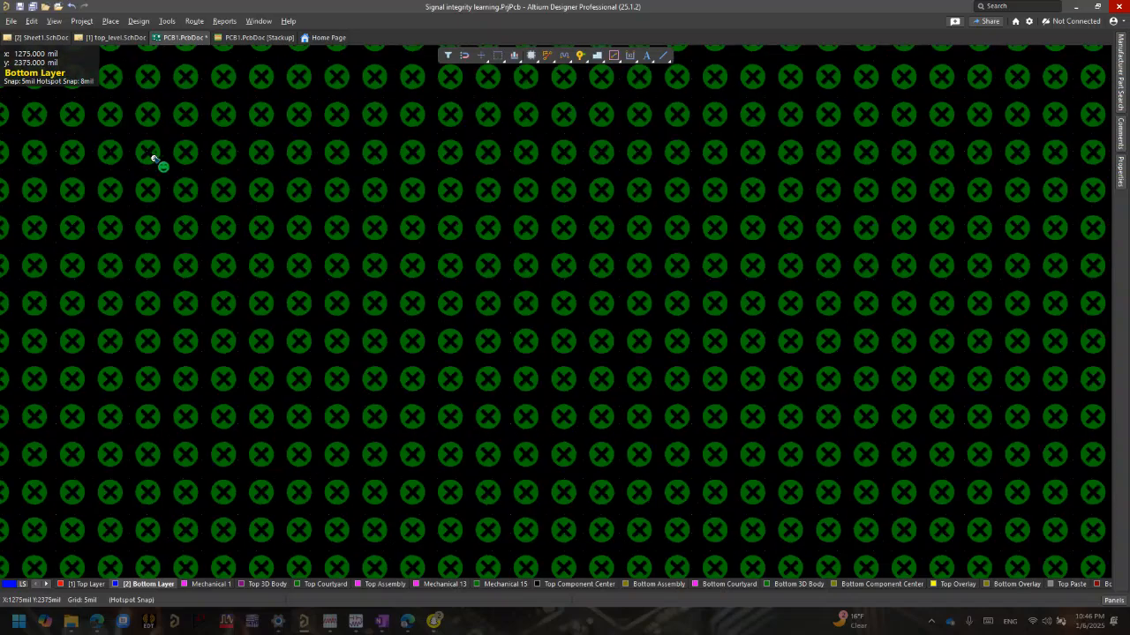
right_drag(155, 170, 391, 239)
click(391, 229)
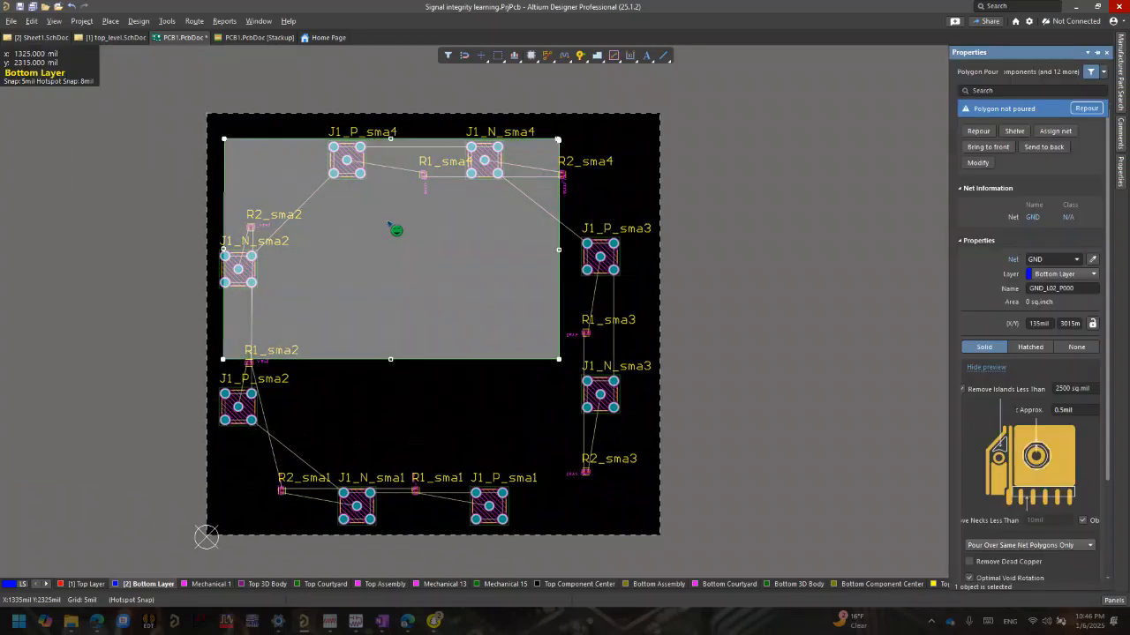
click(1093, 110)
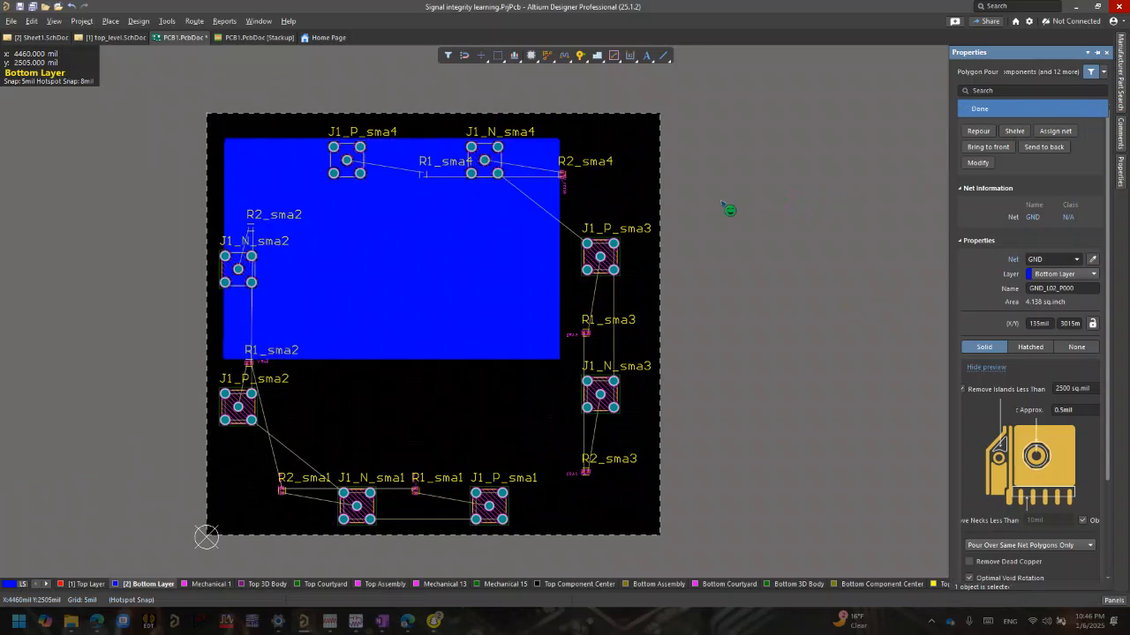
click(723, 205)
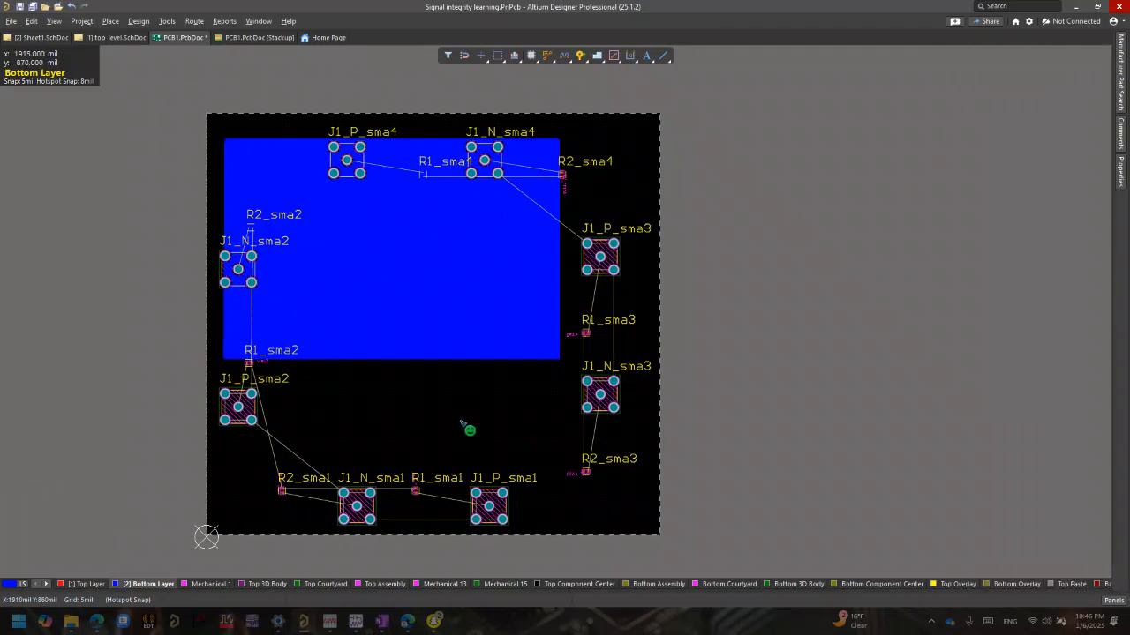
Make the Top Layer active and examine the bottom-side GND pour around the sma2 and sma4 connectors and resistors.
click(84, 584)
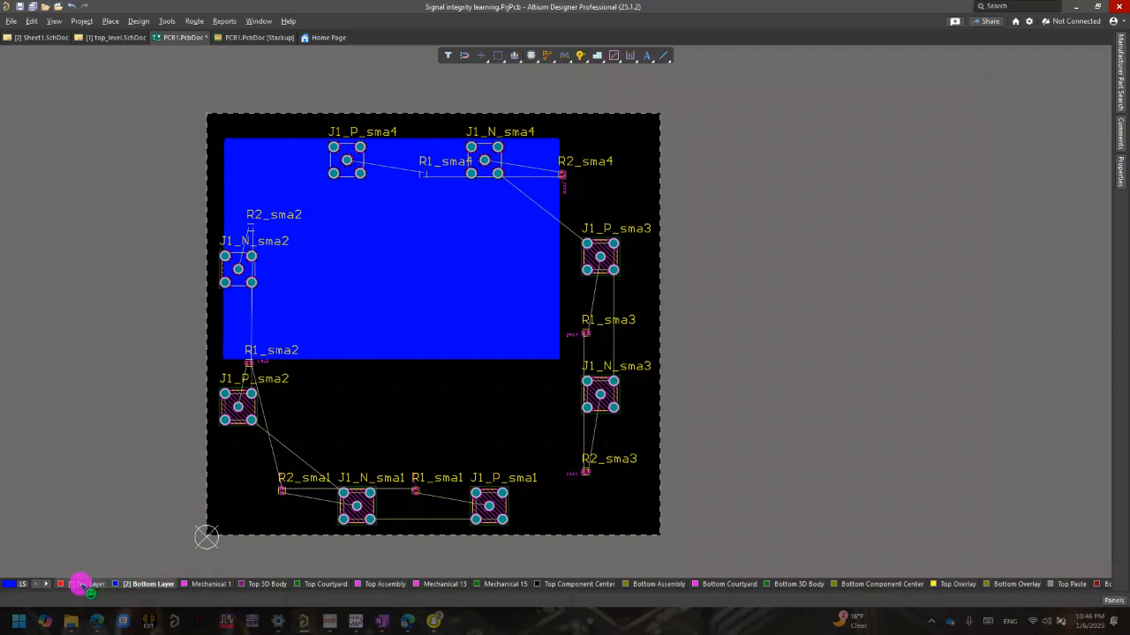
ctrl+scroll(350, 397, up, 2)
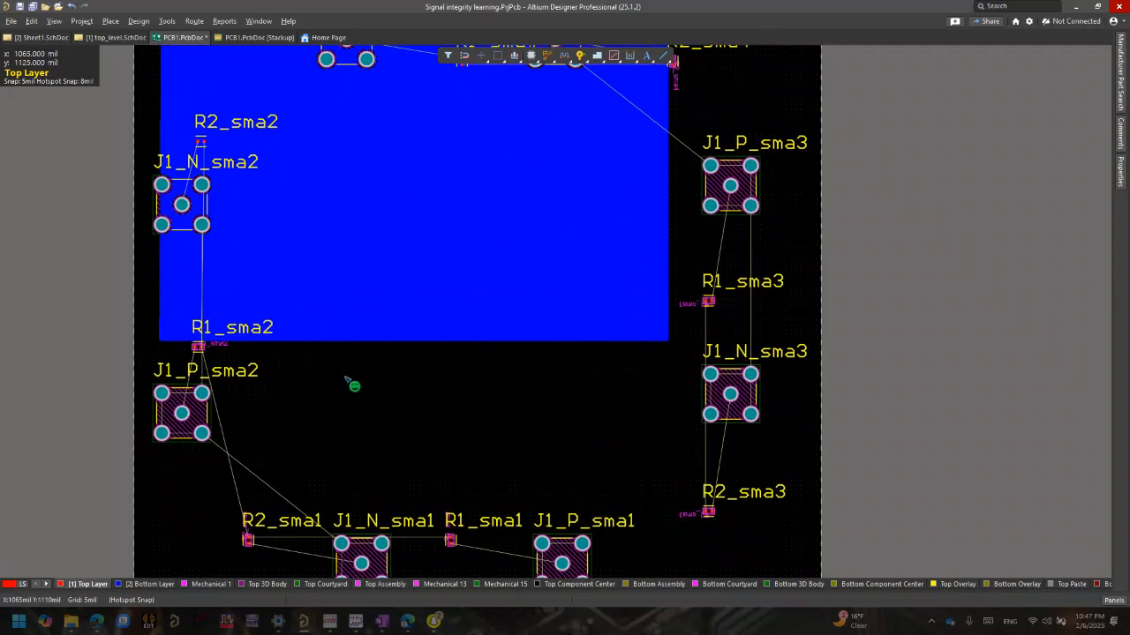
right_drag(337, 289, 376, 494)
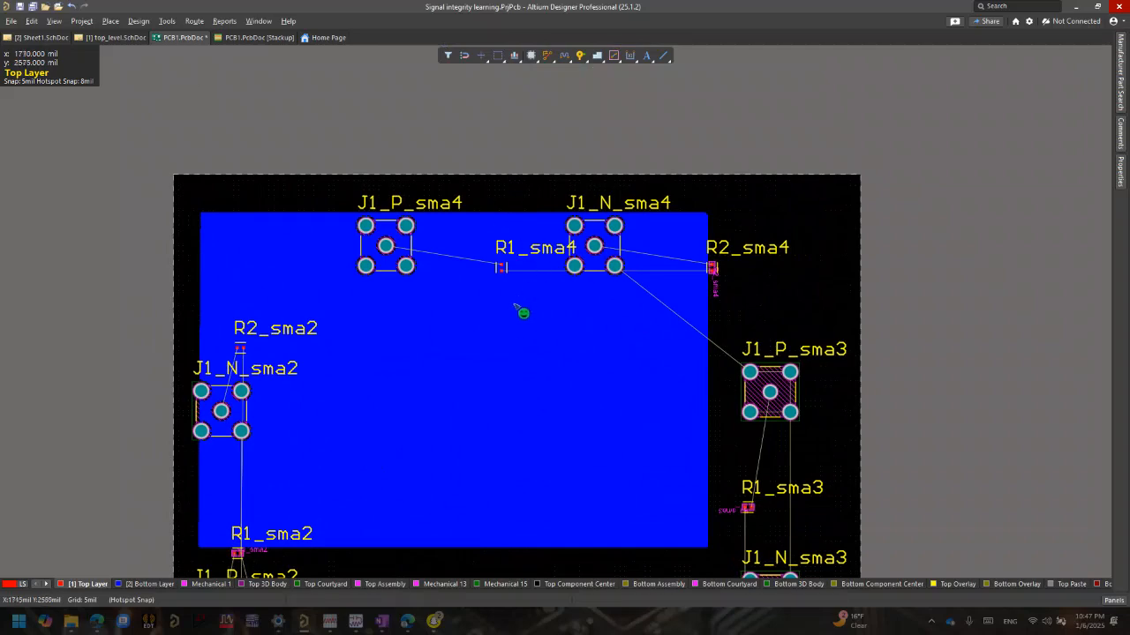
ctrl+scroll(517, 305, up, 3)
right_drag(517, 305, 691, 168)
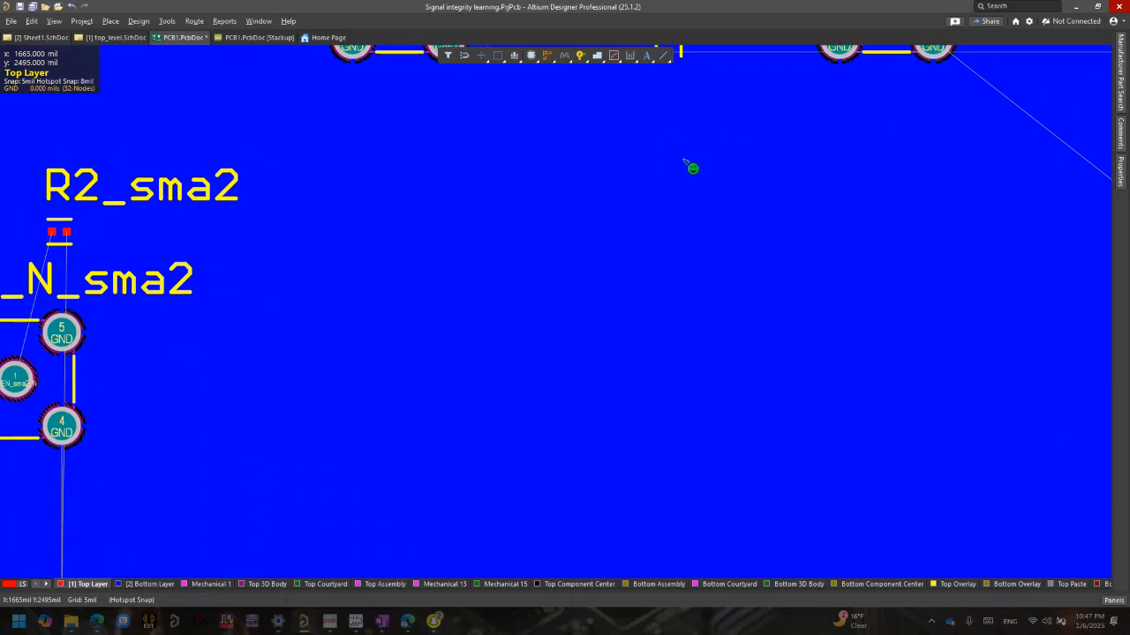
ctrl+scroll(689, 168, down, 4)
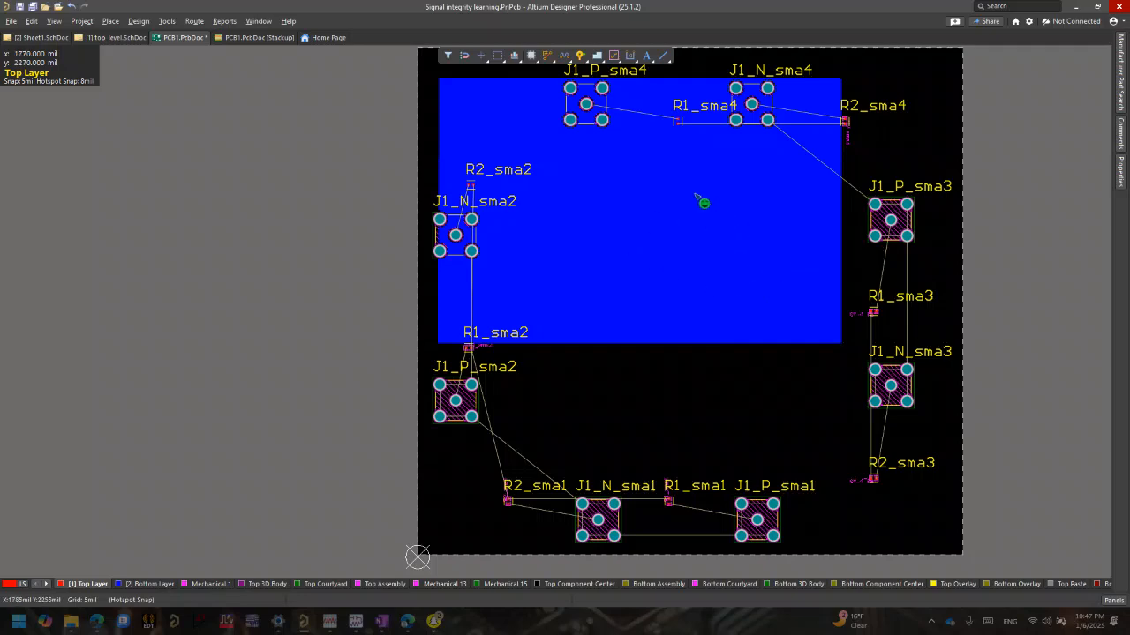
ctrl+scroll(619, 177, up, 3)
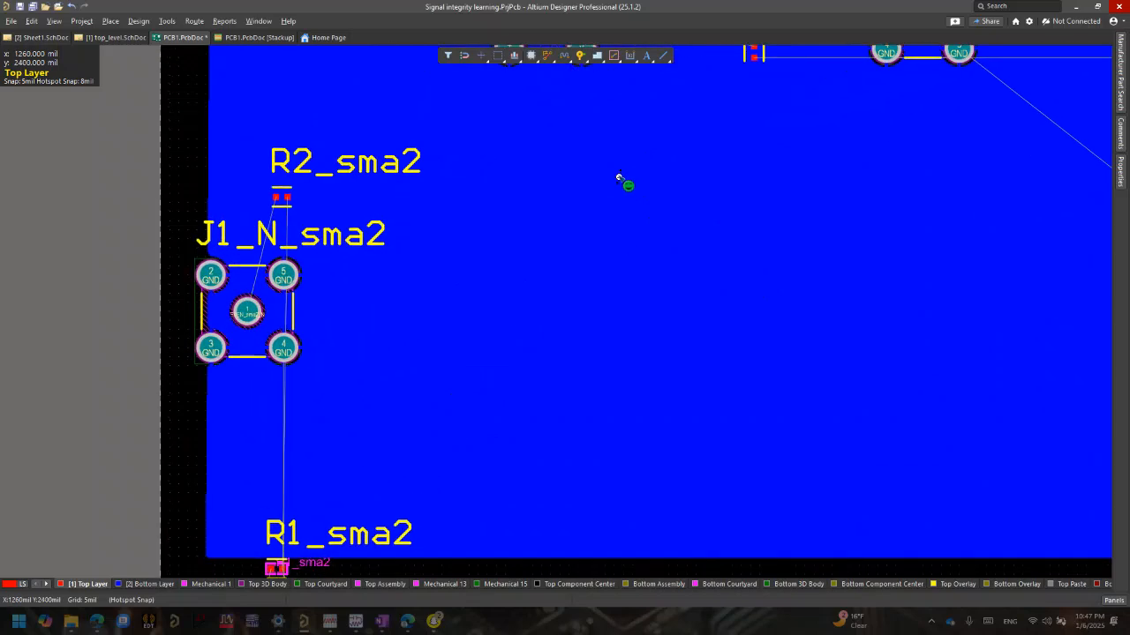
ctrl+scroll(619, 178, up, 2)
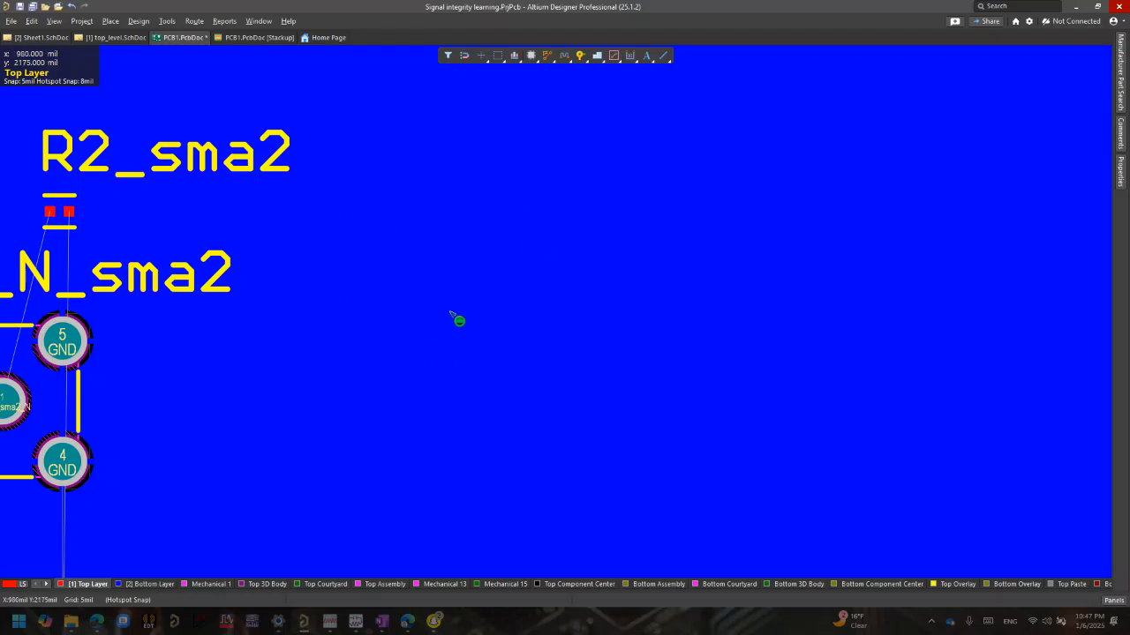
ctrl+scroll(451, 323, down, 5)
ctrl+scroll(446, 323, down, 1)
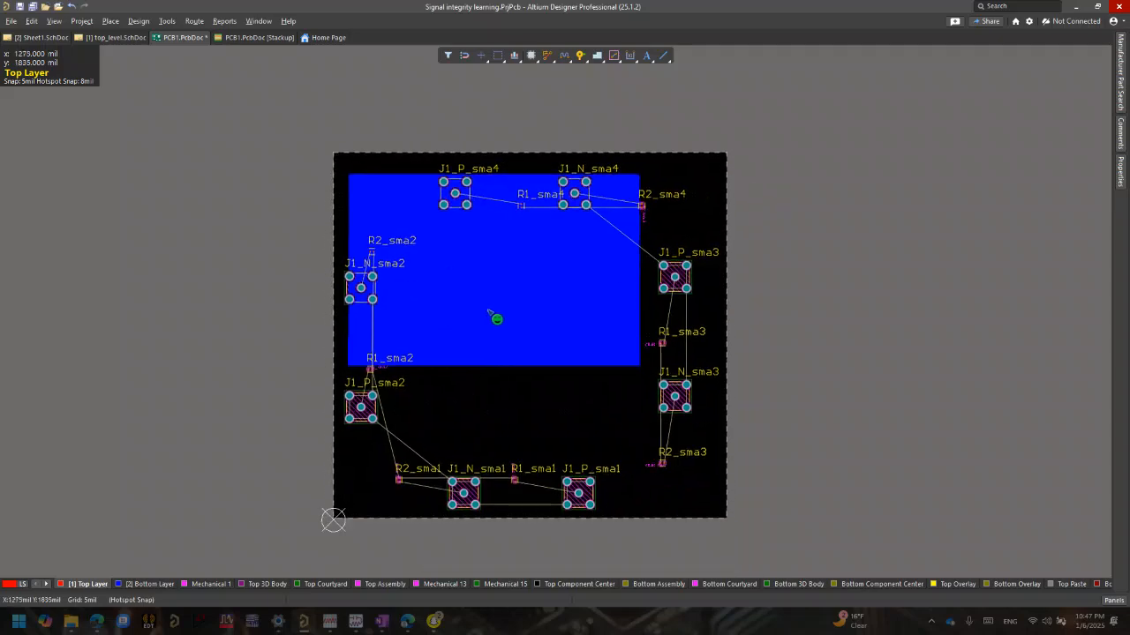
ctrl+scroll(494, 316, up, 5)
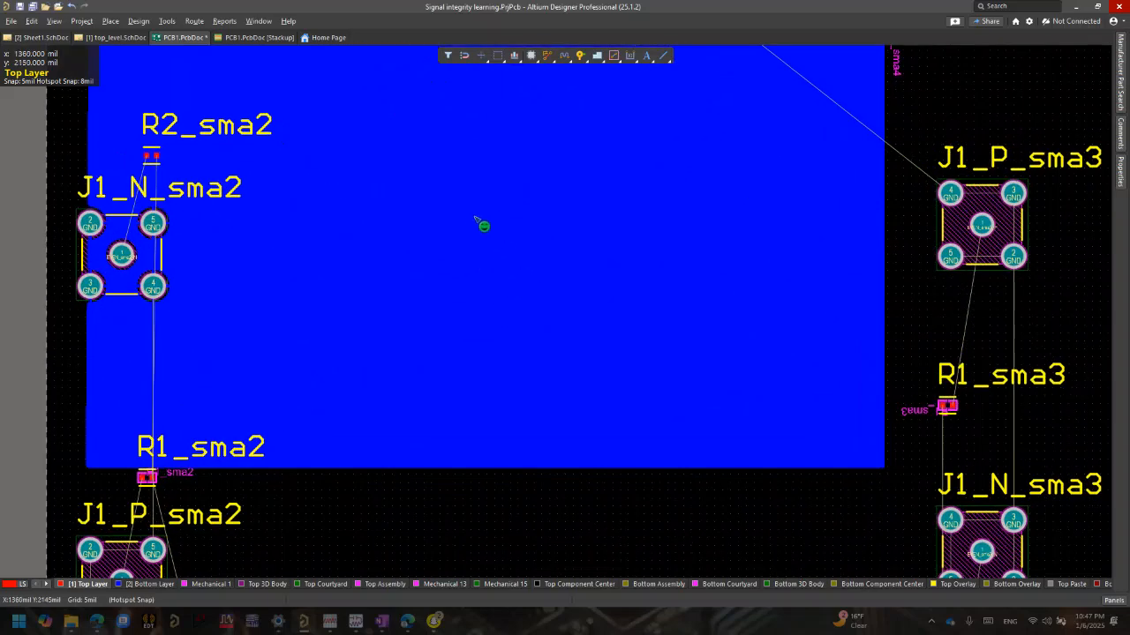
Make the Bottom Layer active again and shelve the GND polygon pour.
click(148, 584)
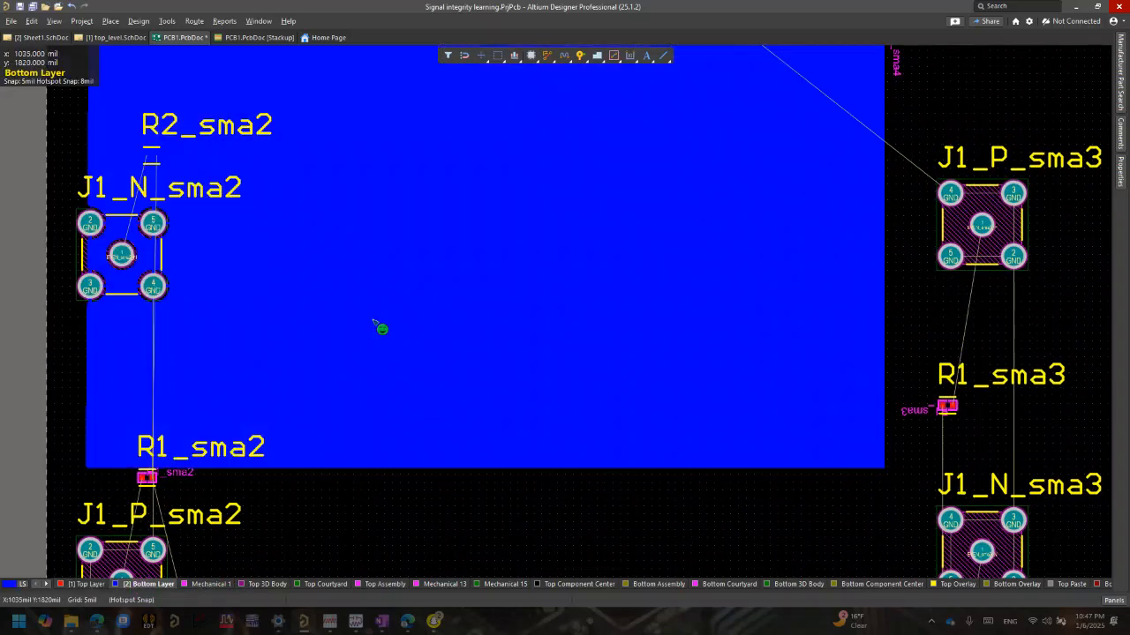
click(387, 329)
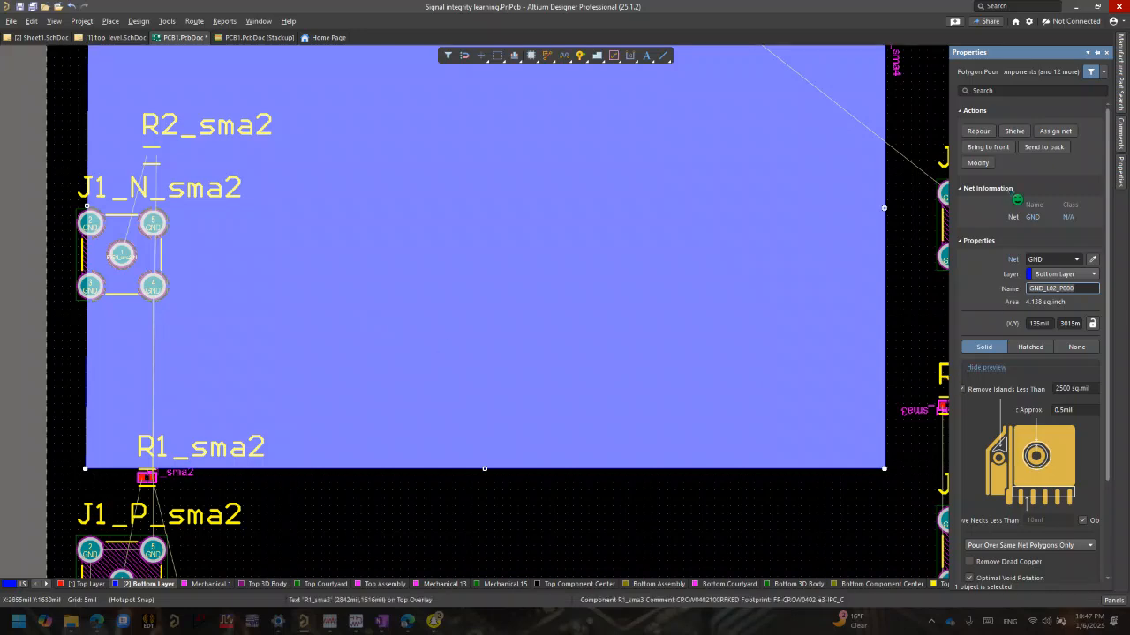
click(448, 501)
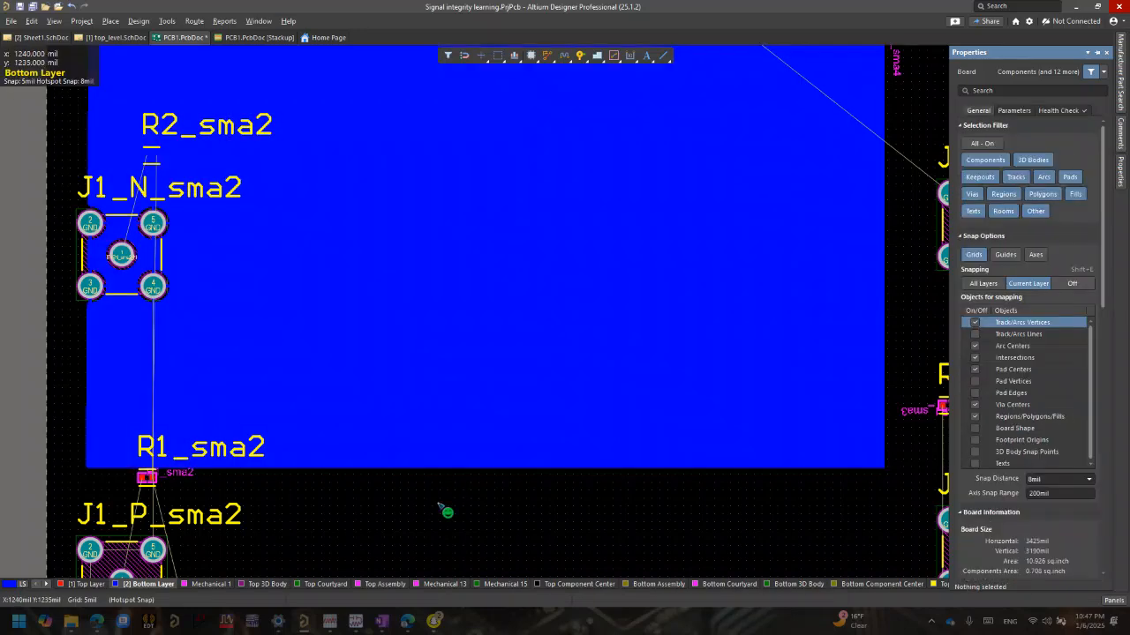
click(621, 272)
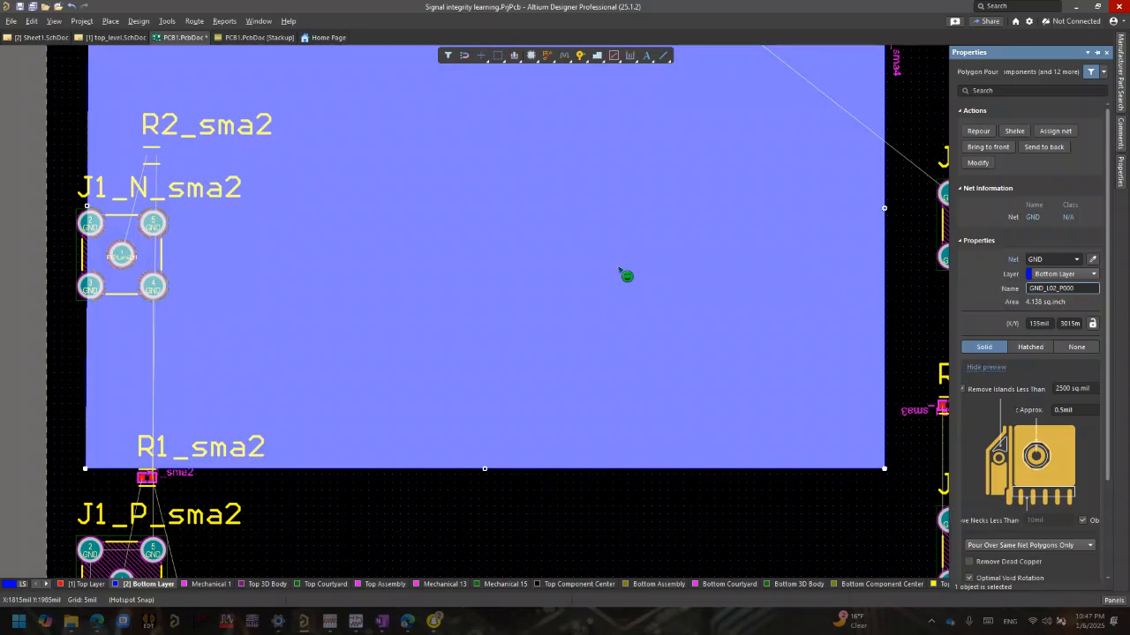
ctrl+scroll(640, 227, down, 3)
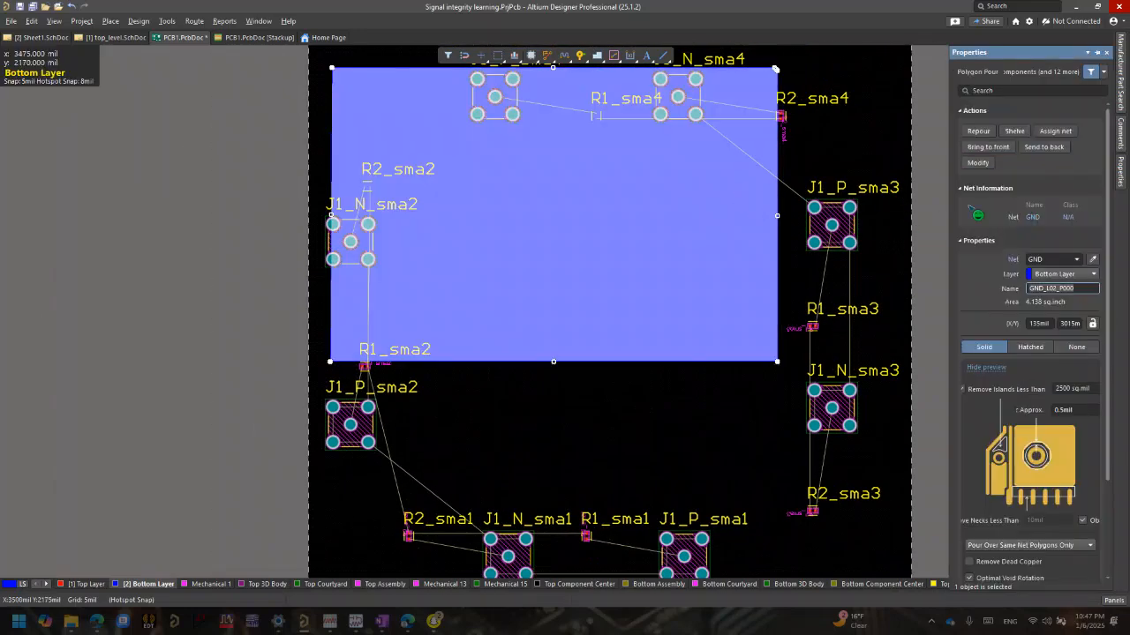
click(1013, 129)
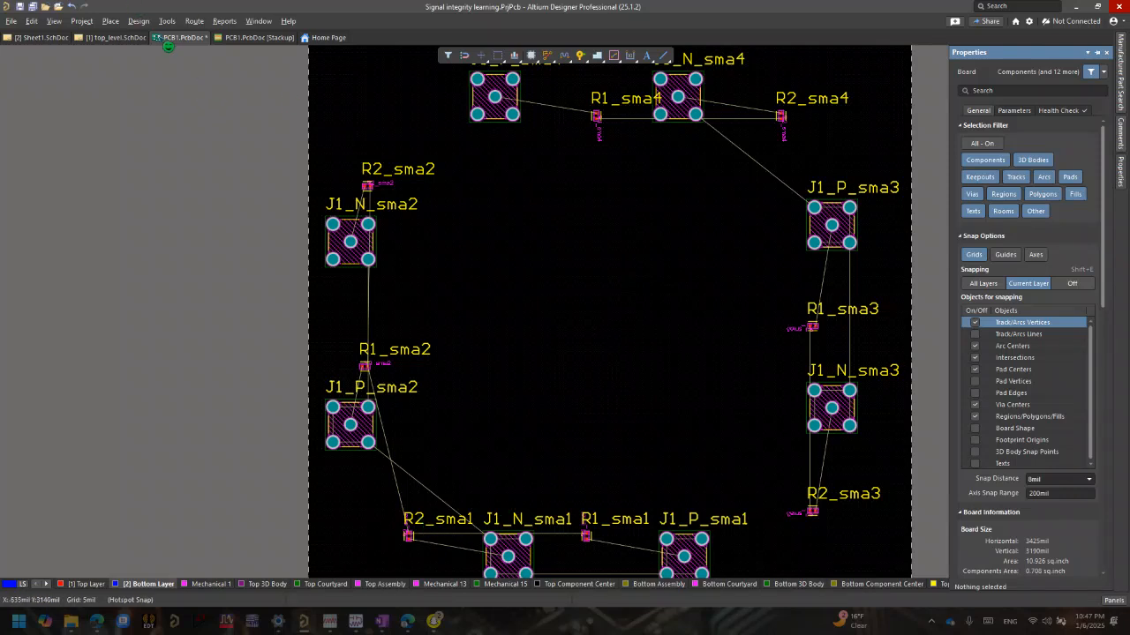
Unshelve the GND_L02_P000 polygon in the Polygon Pour Manager and apply the change to the design.
click(167, 19)
mouse_move(141, 21)
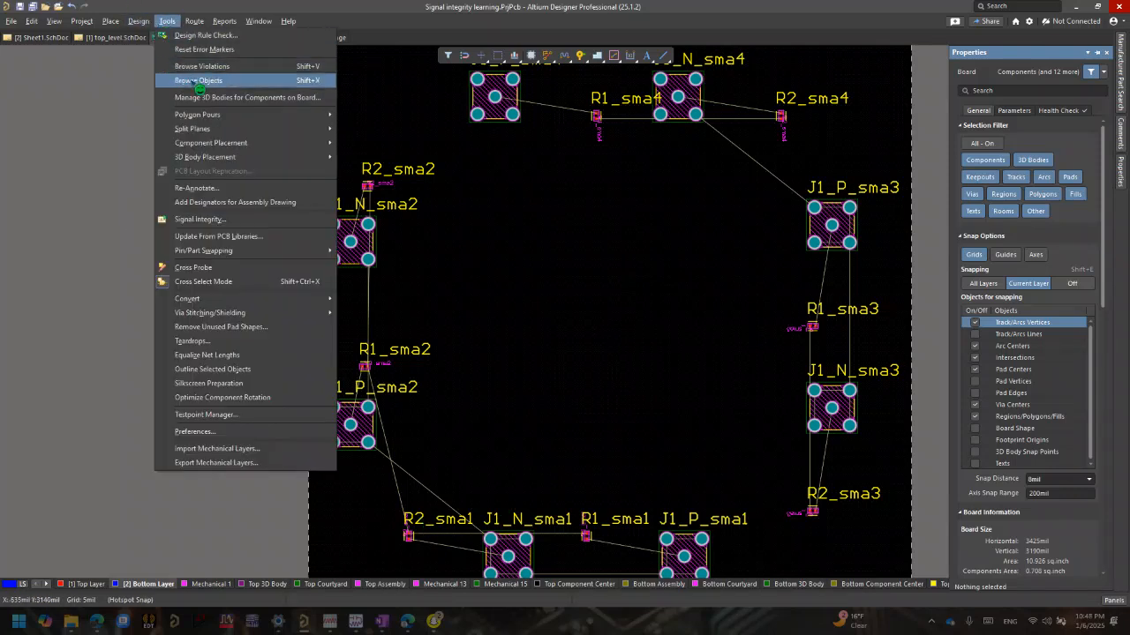
mouse_move(209, 119)
click(358, 115)
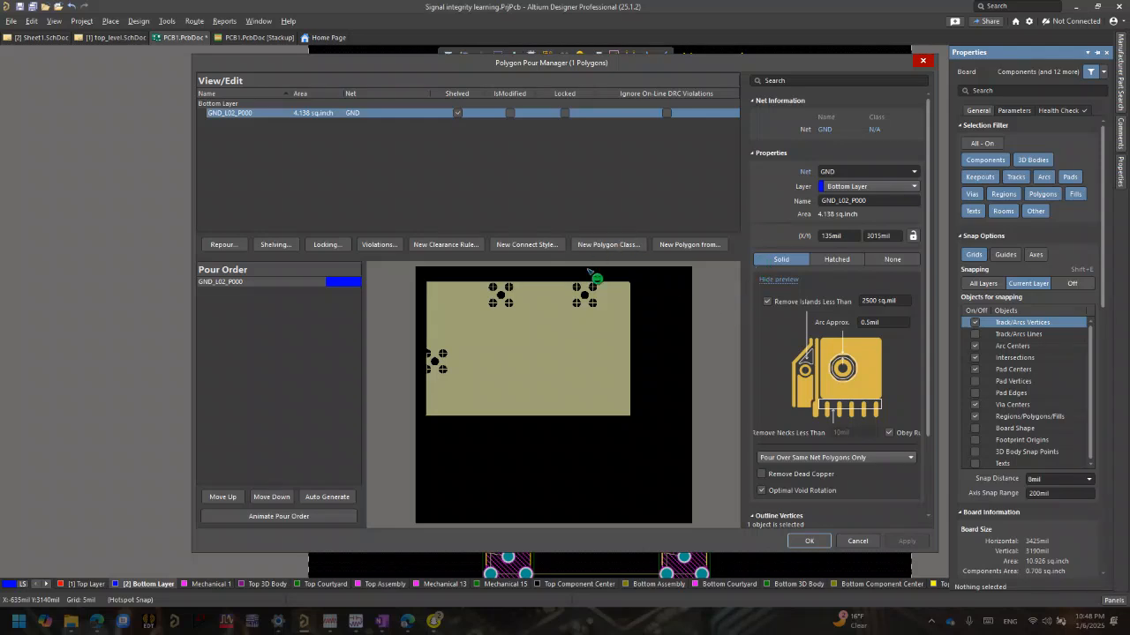
click(458, 112)
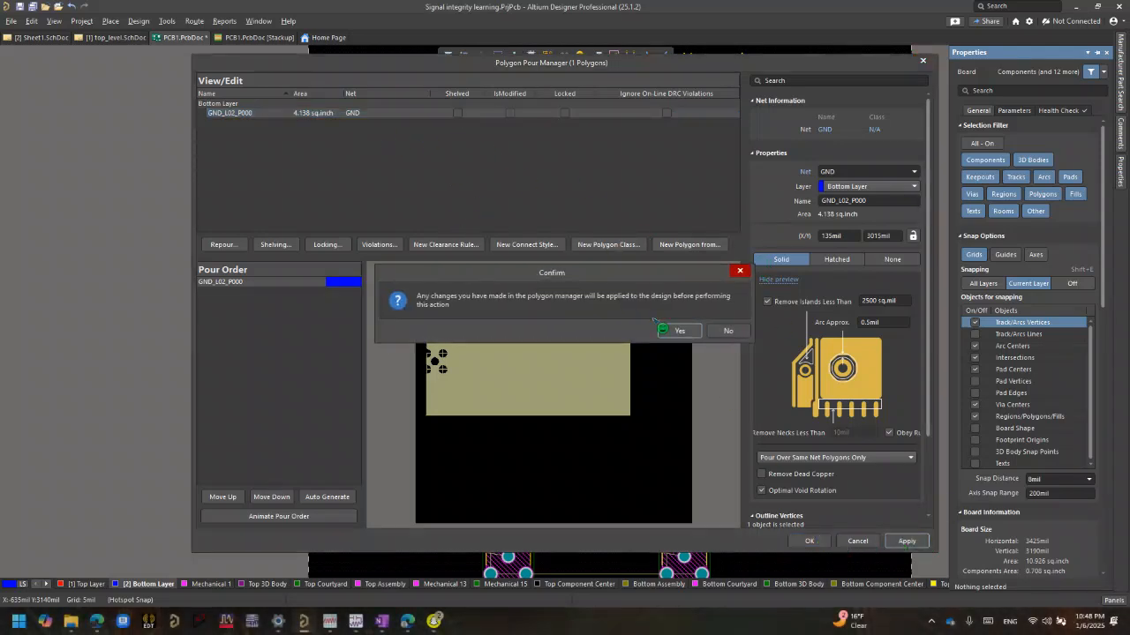
click(676, 333)
click(821, 542)
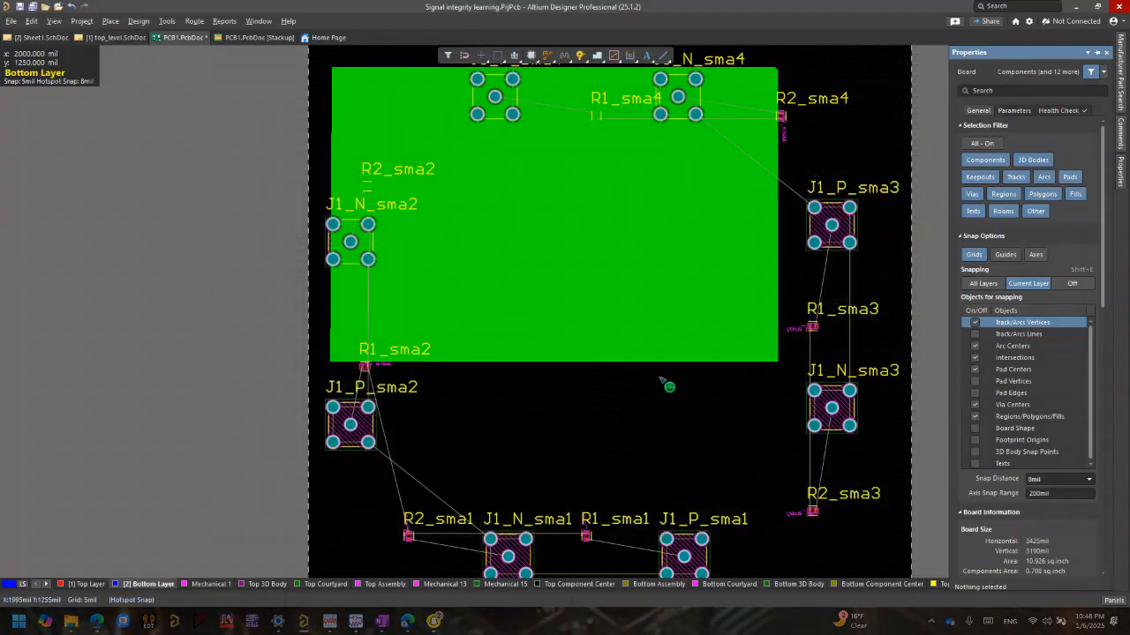
Repour the restored GND polygon on the Bottom Layer and deselect it.
ctrl+scroll(666, 382, down, 2)
ctrl+scroll(633, 330, up, 2)
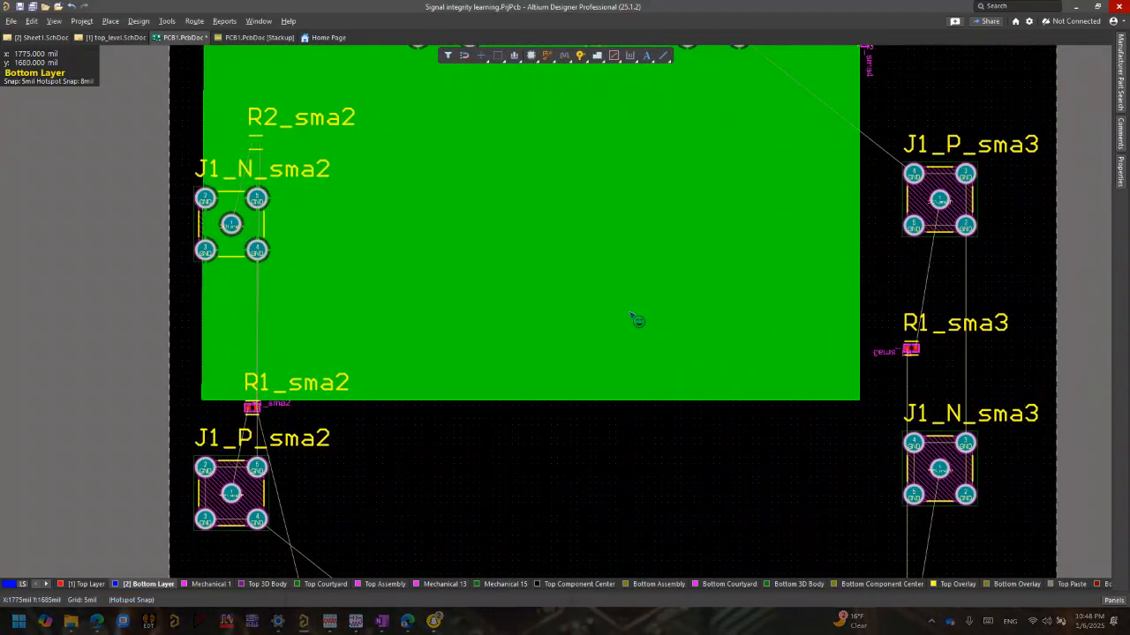
ctrl+scroll(635, 321, up, 3)
ctrl+scroll(643, 305, down, 3)
ctrl+scroll(638, 296, up, 3)
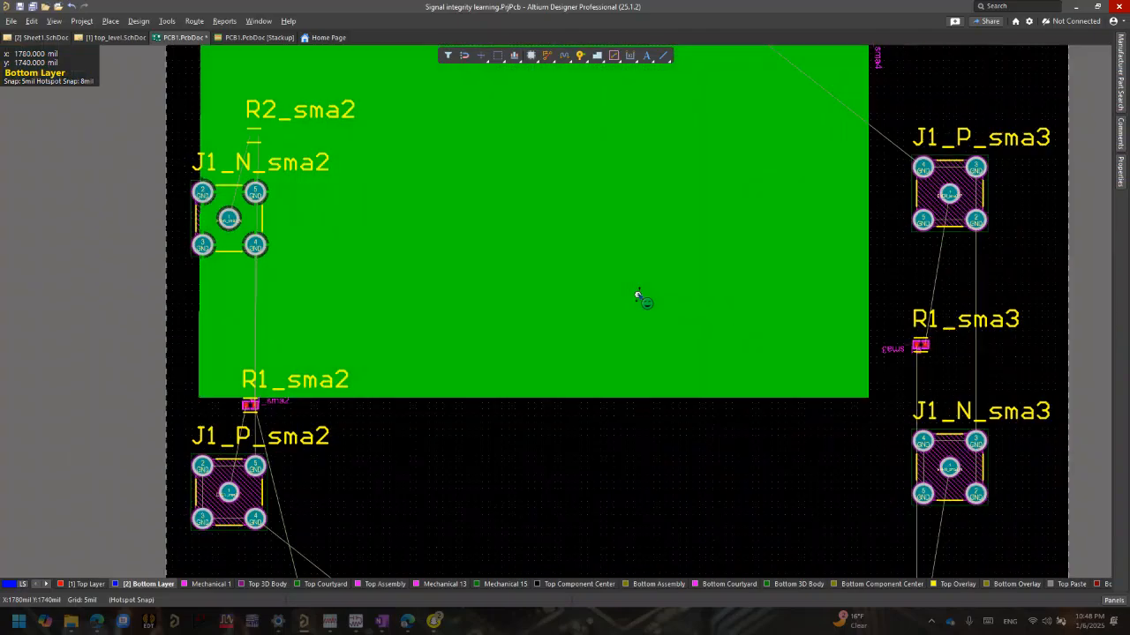
ctrl+scroll(637, 296, down, 4)
ctrl+scroll(638, 296, up, 1)
double_click(618, 190)
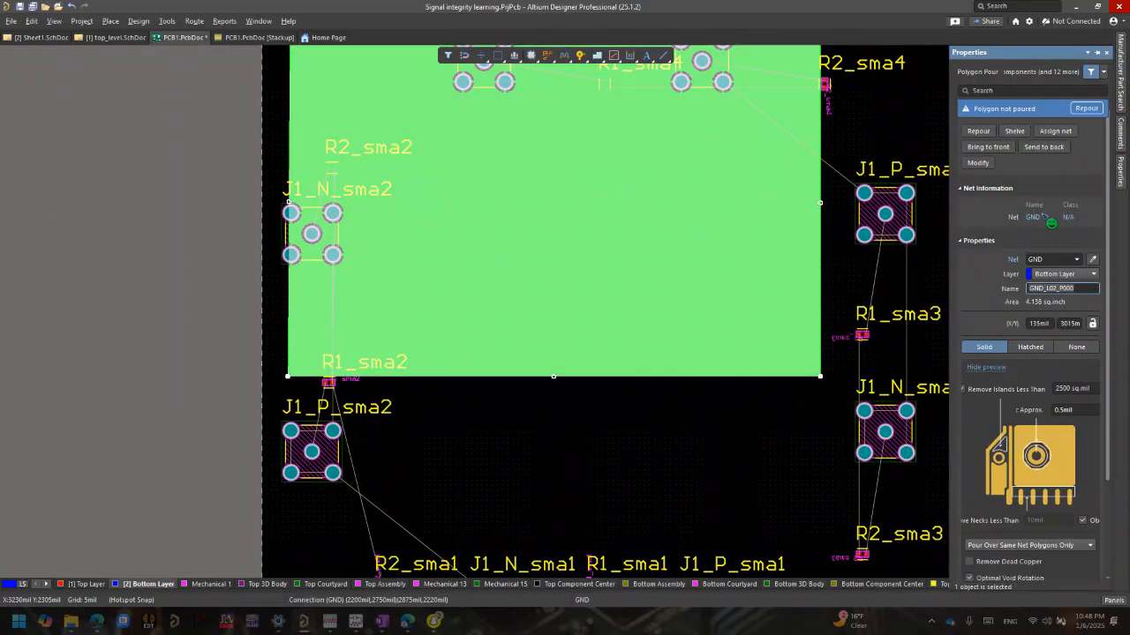
click(1086, 107)
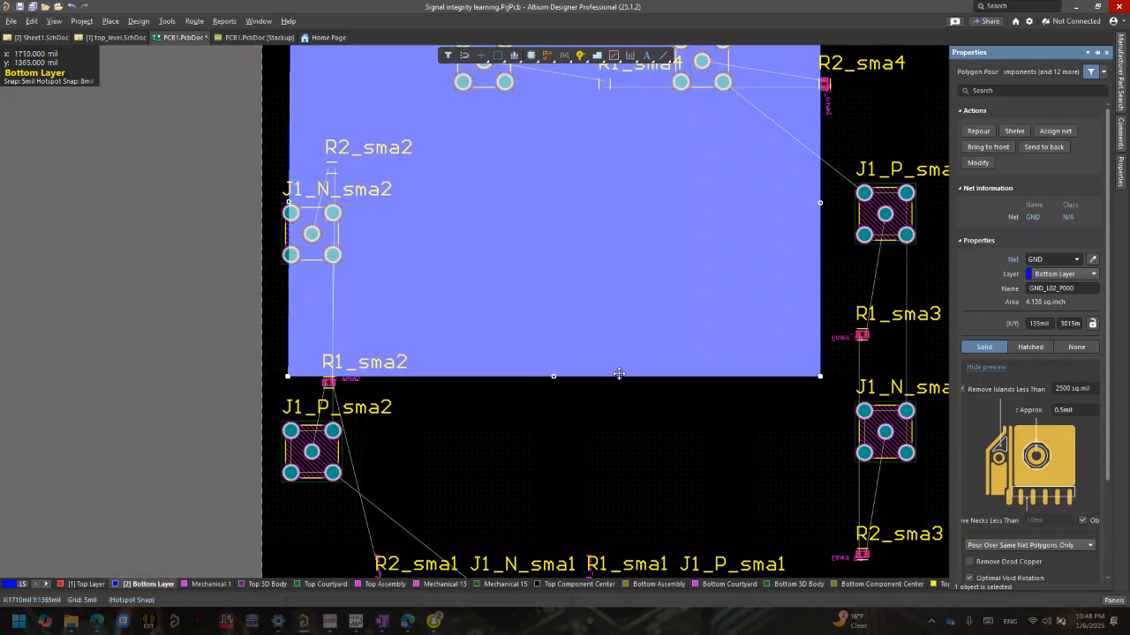
click(637, 414)
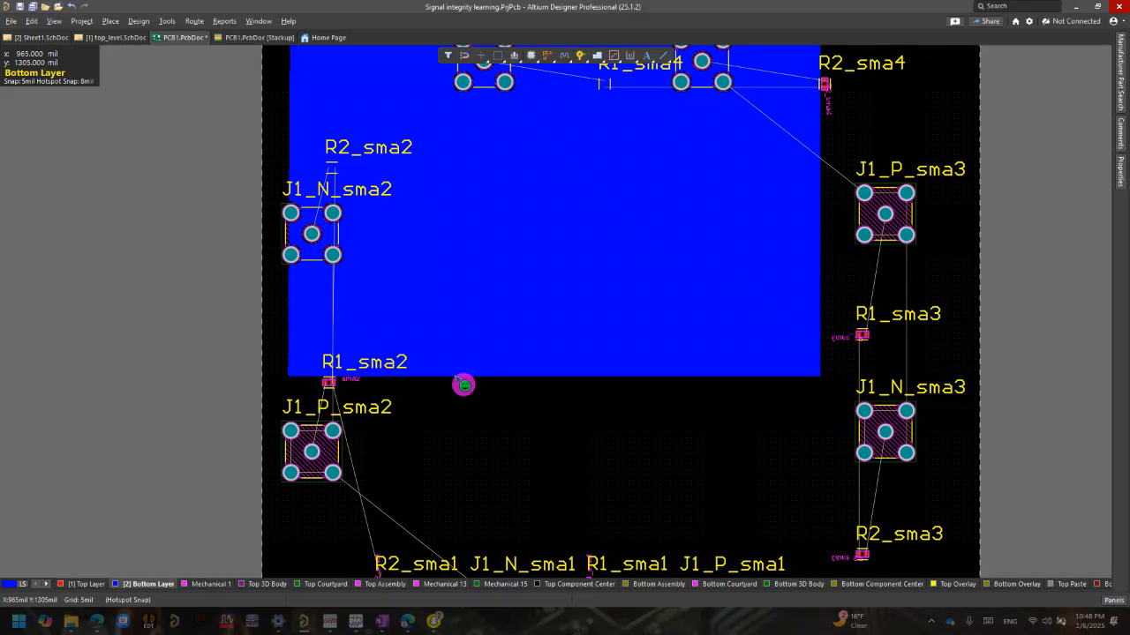
Delete the poured GND polygon from the Bottom Layer.
click(473, 326)
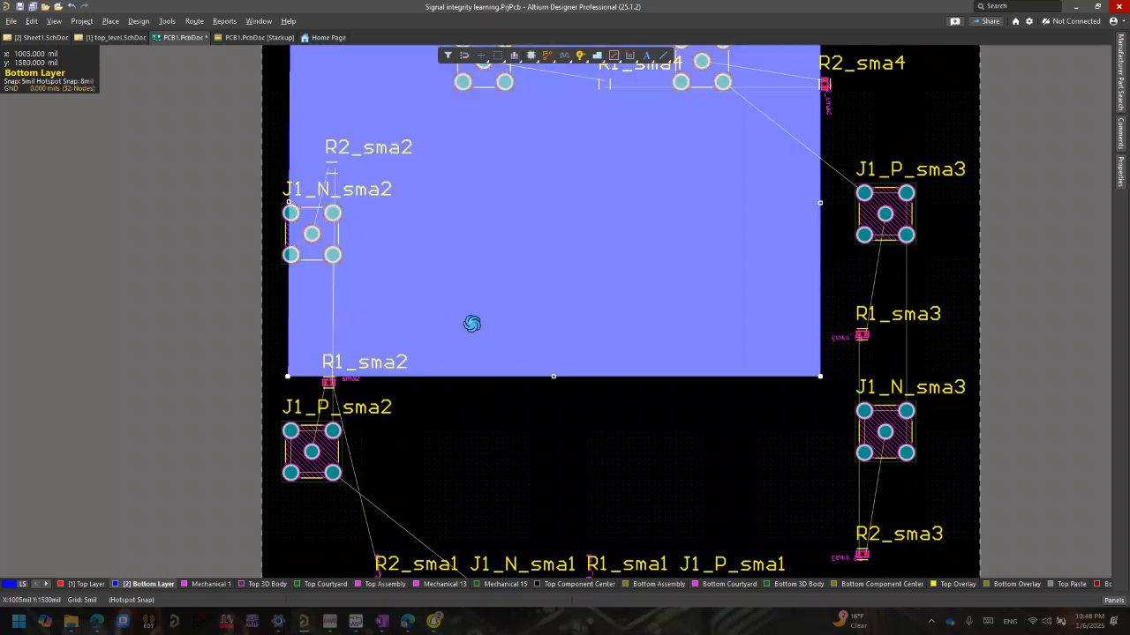
key(Delete)
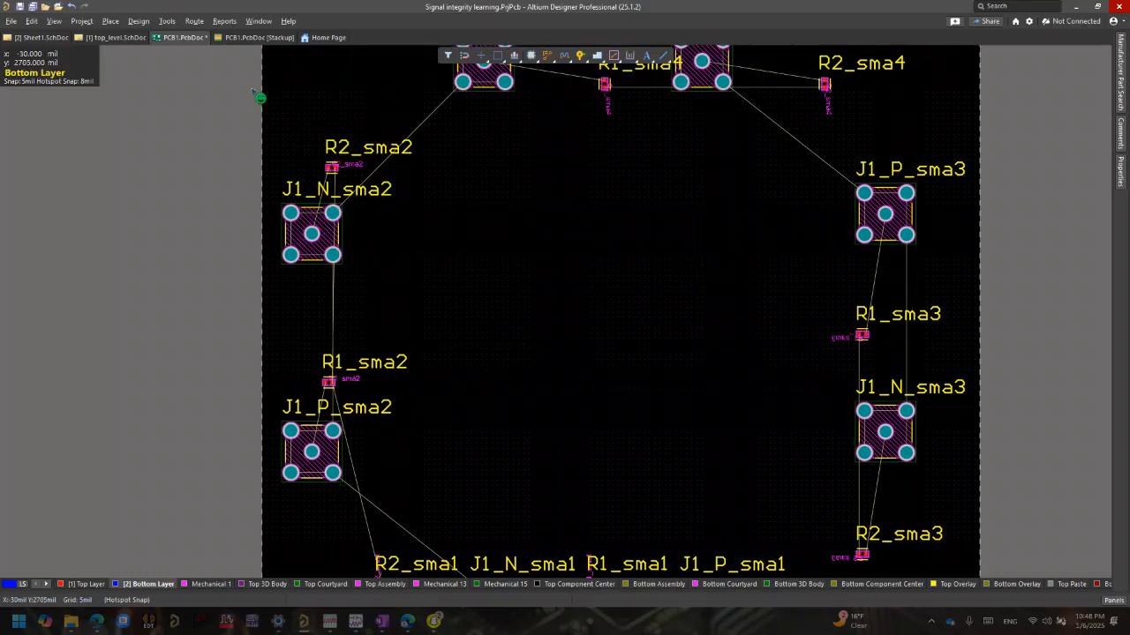
Enable Allow shelved and disable Allow modified in the UnpouredPolygon design rule, and apply the rule.
click(139, 21)
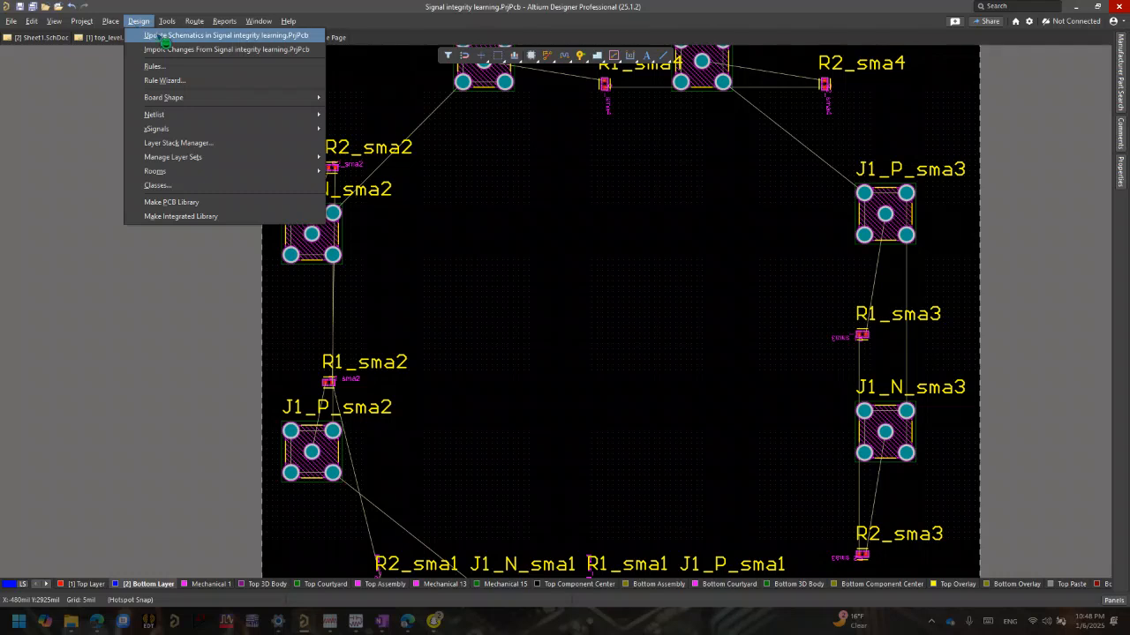
click(160, 65)
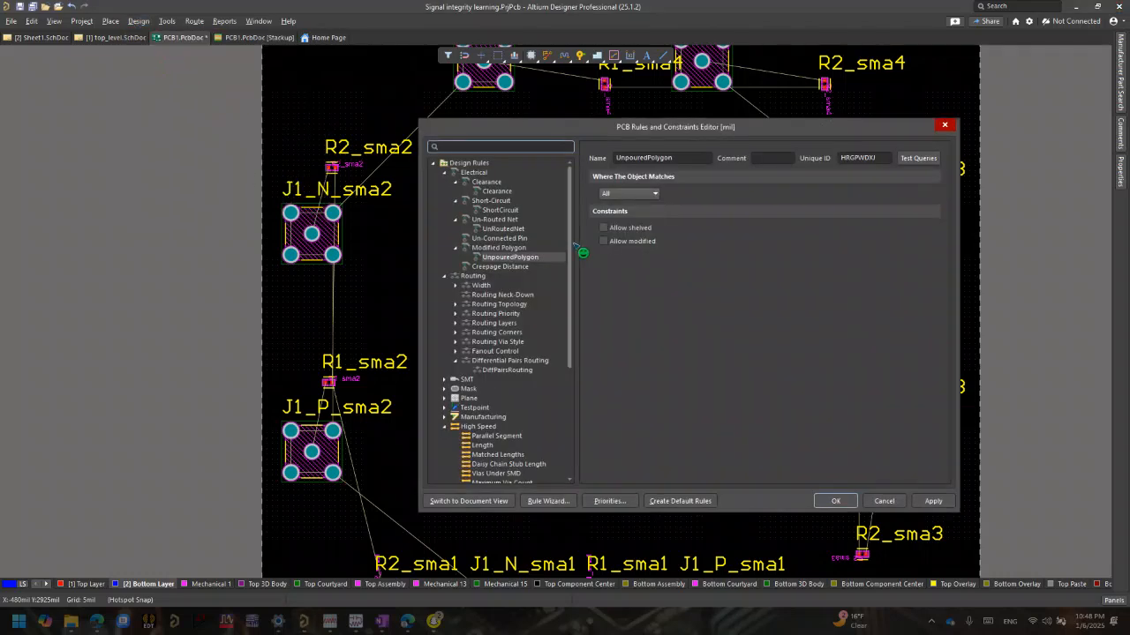
click(605, 228)
click(604, 241)
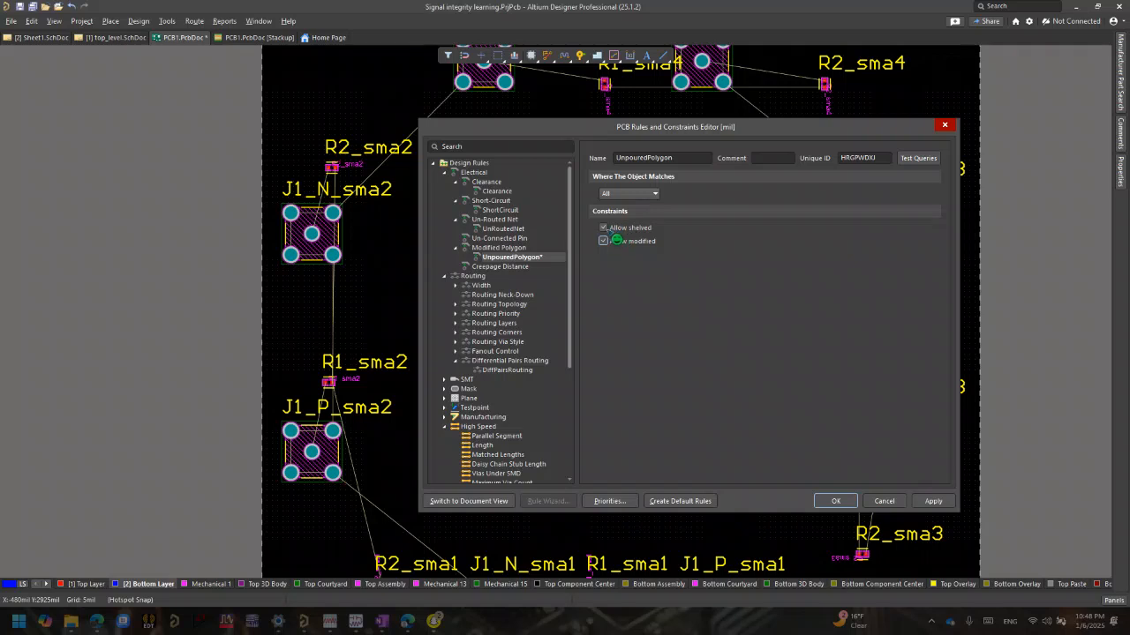
click(605, 228)
click(604, 241)
click(604, 228)
click(933, 501)
click(838, 502)
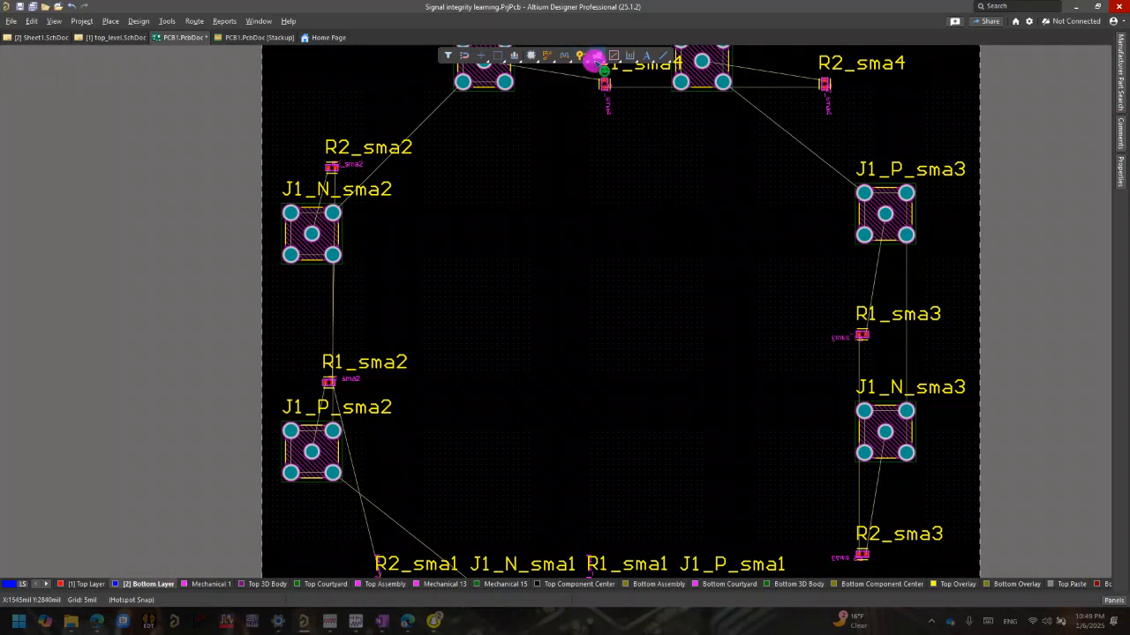
Draw a roughly rectangular Bottom Layer polygon pour of about 4.79 sq.inch across the board, spanning the sma2 and sma3 connectors.
click(288, 112)
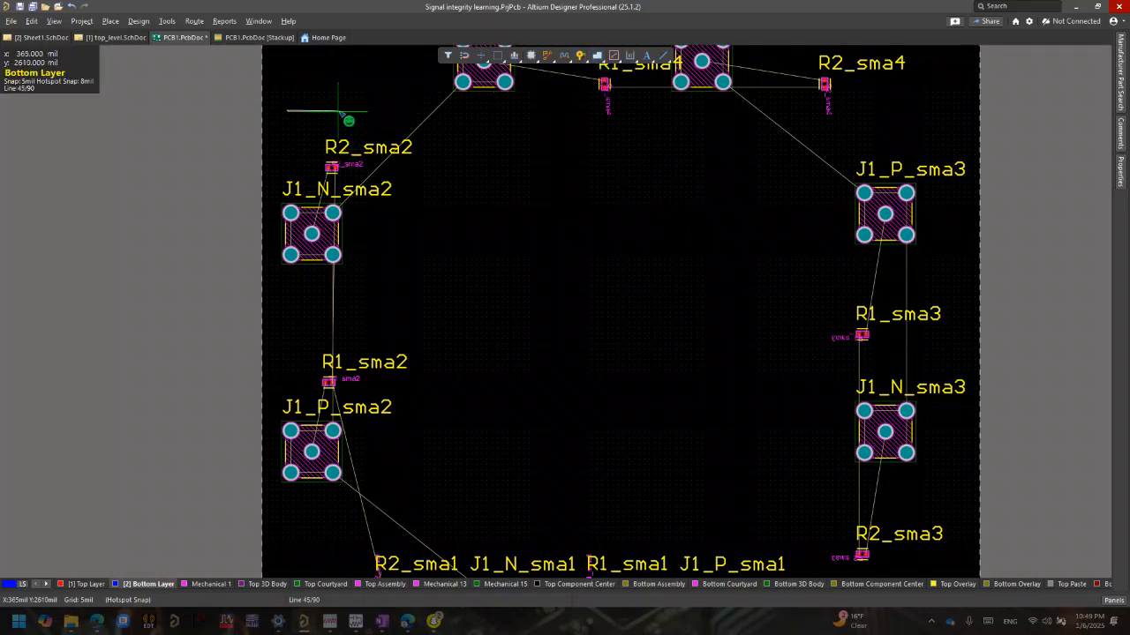
click(944, 124)
click(953, 457)
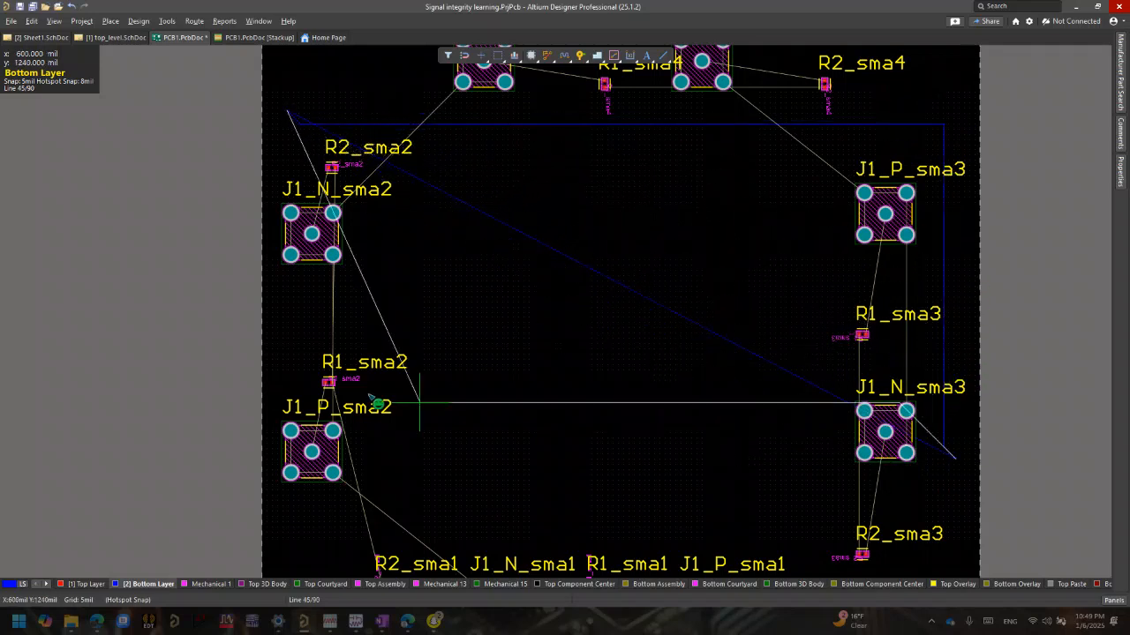
click(281, 450)
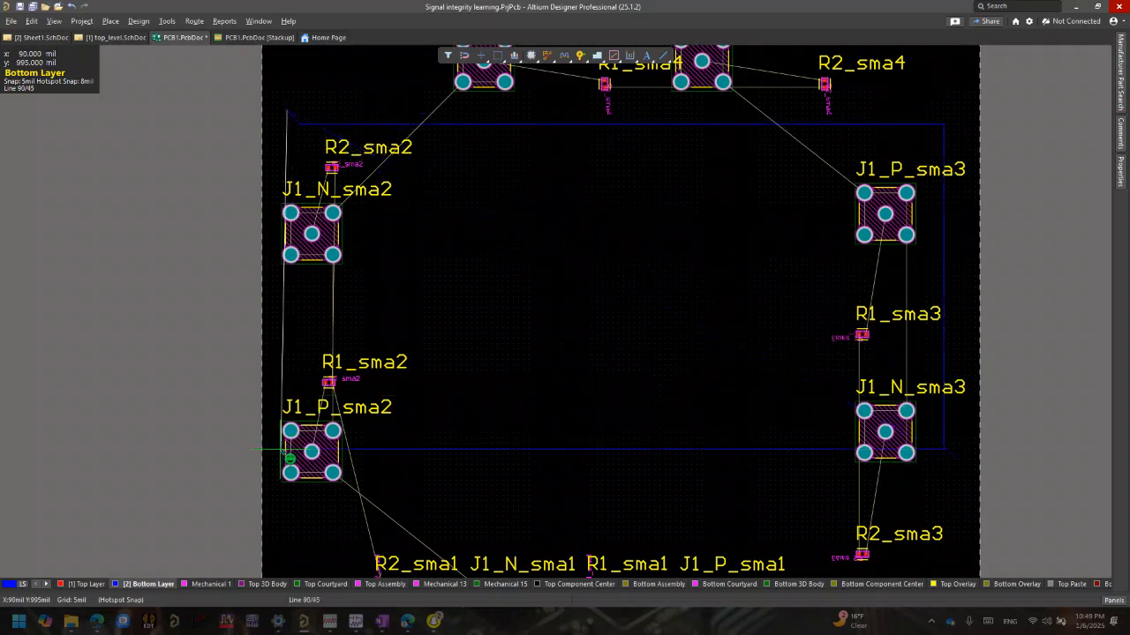
click(301, 119)
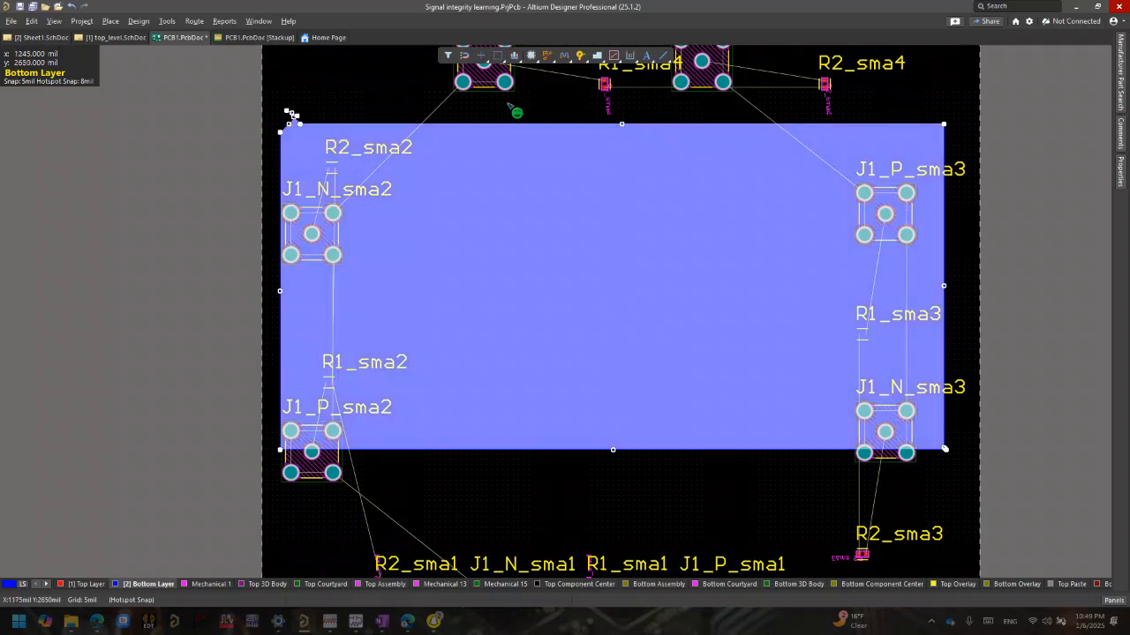
click(476, 100)
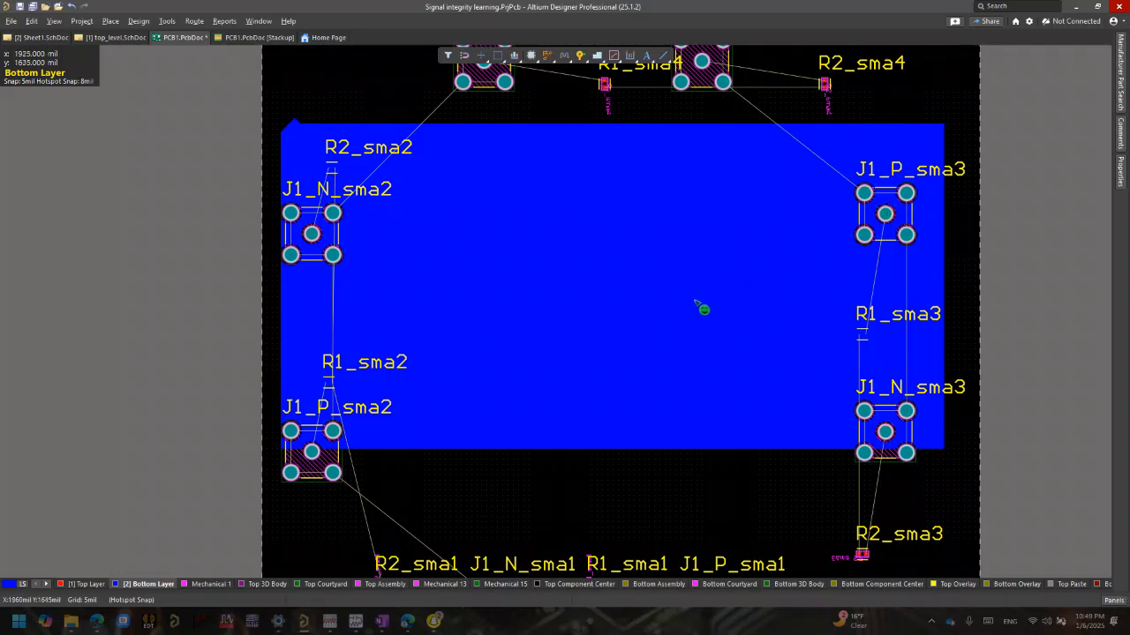
Assign the GND net to the new Bottom Layer polygon and deselect it without repouring.
double_click(612, 333)
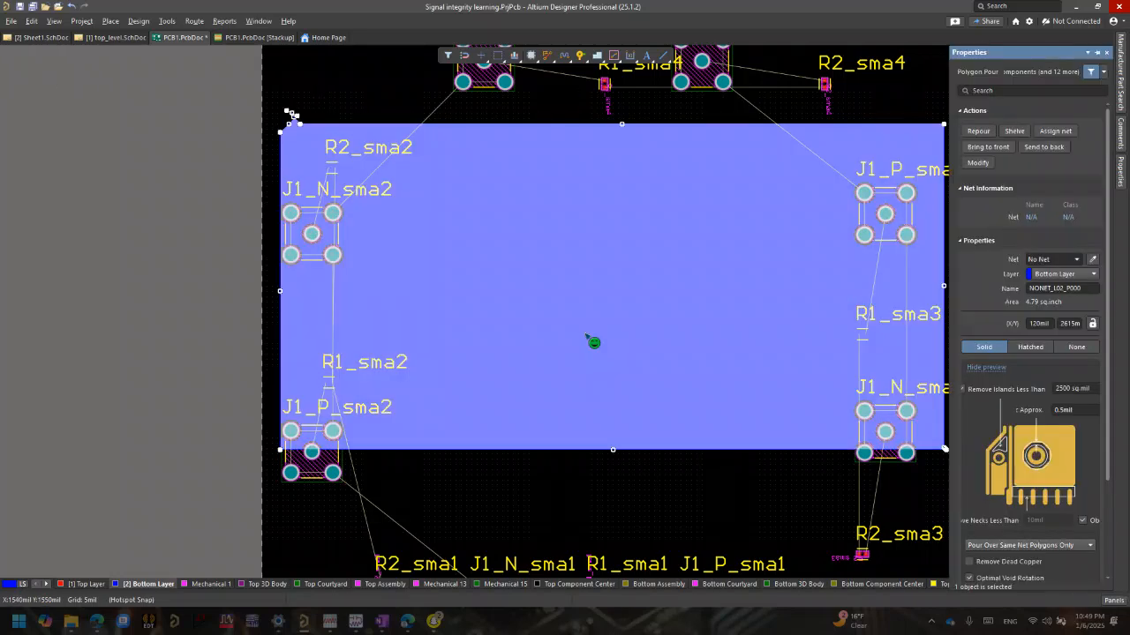
click(1094, 274)
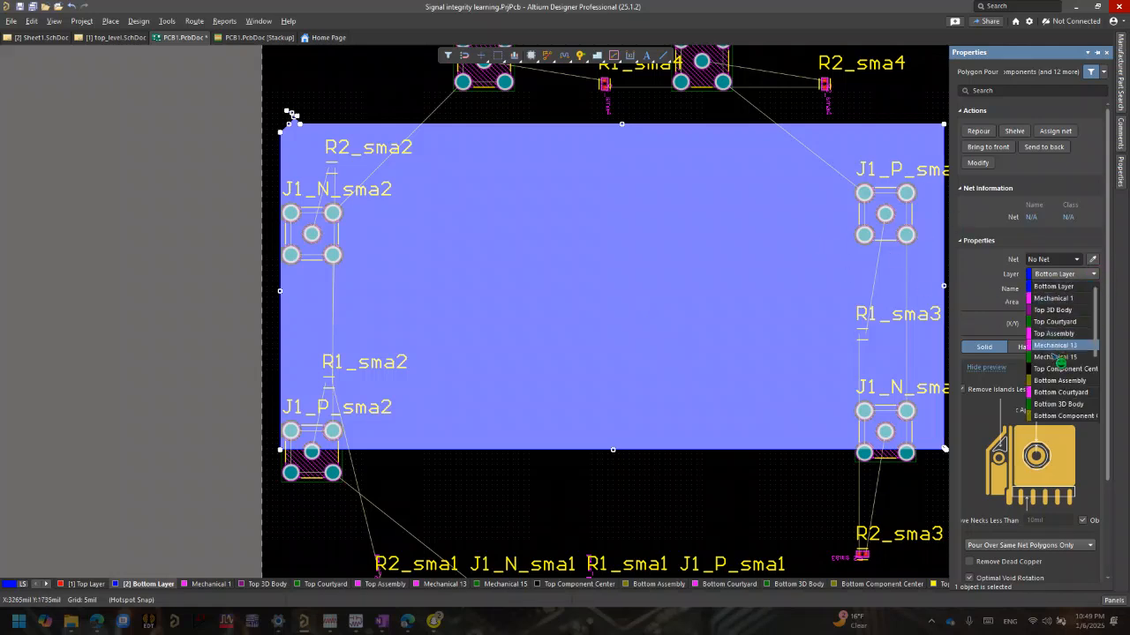
click(1063, 286)
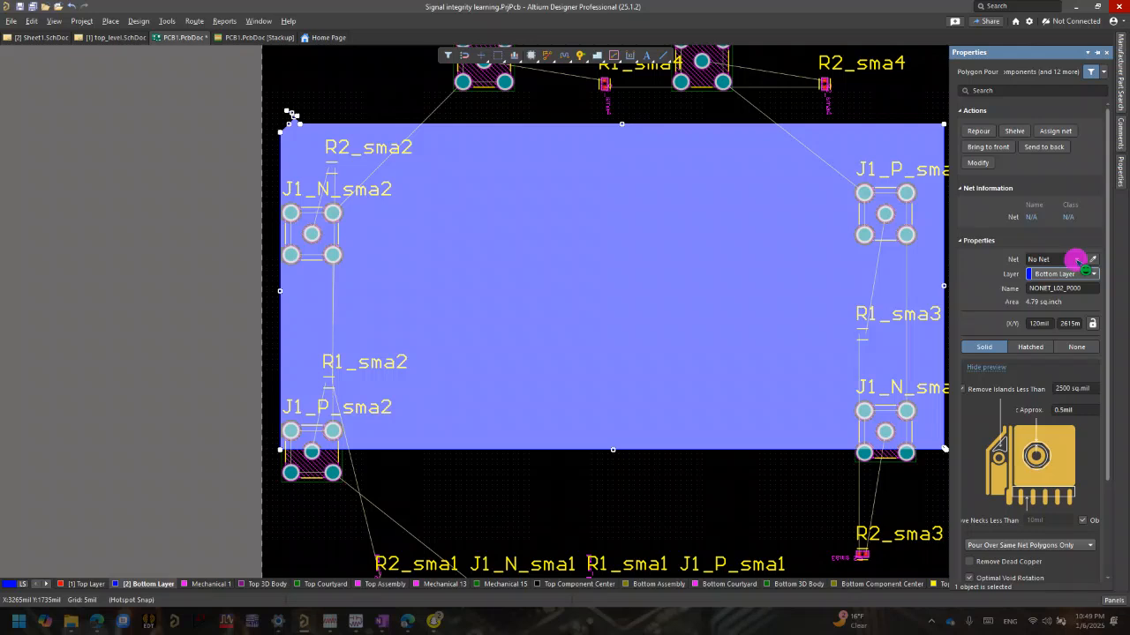
click(1071, 260)
click(1036, 366)
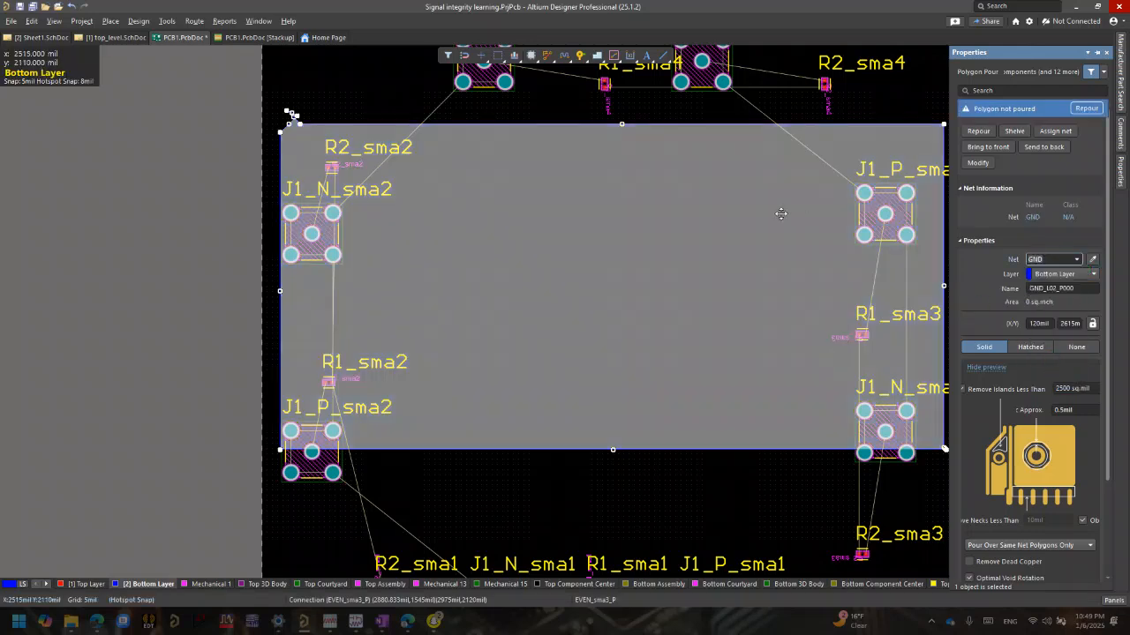
click(660, 454)
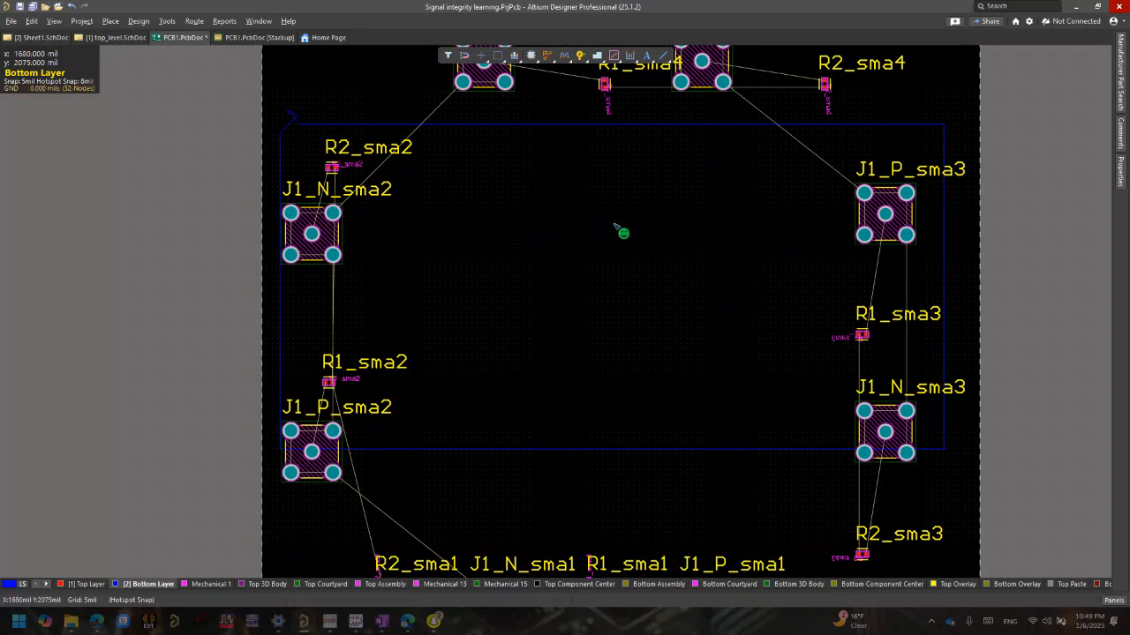
Examine the unpoured GND polygon's fill area and its properties on the Bottom Layer.
ctrl+scroll(587, 252, up, 8)
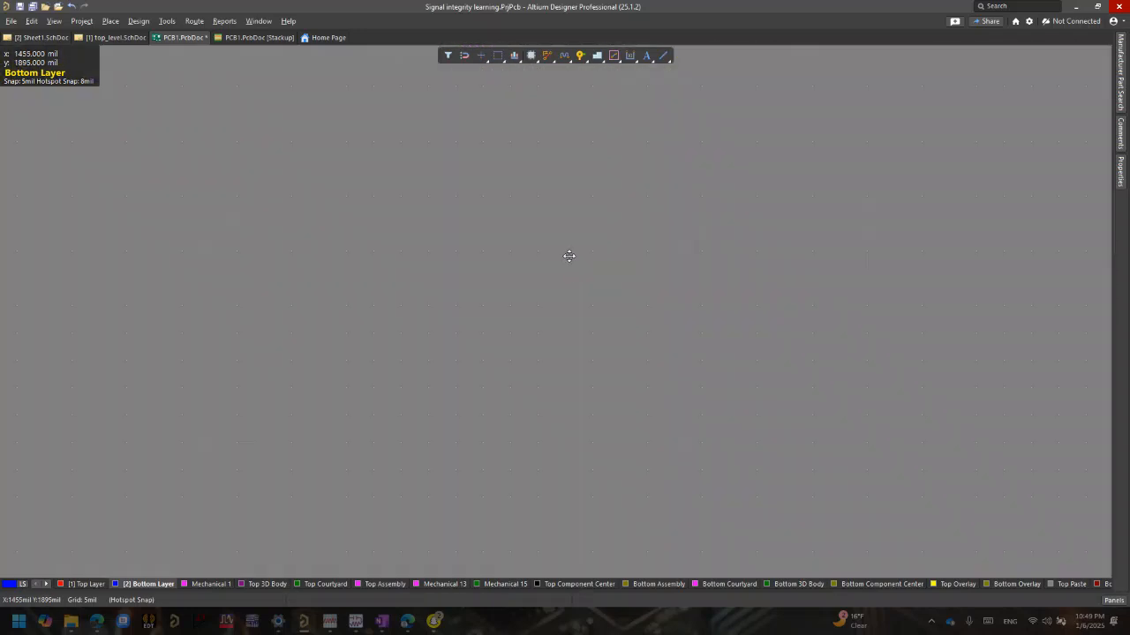
ctrl+scroll(569, 256, down, 5)
double_click(575, 265)
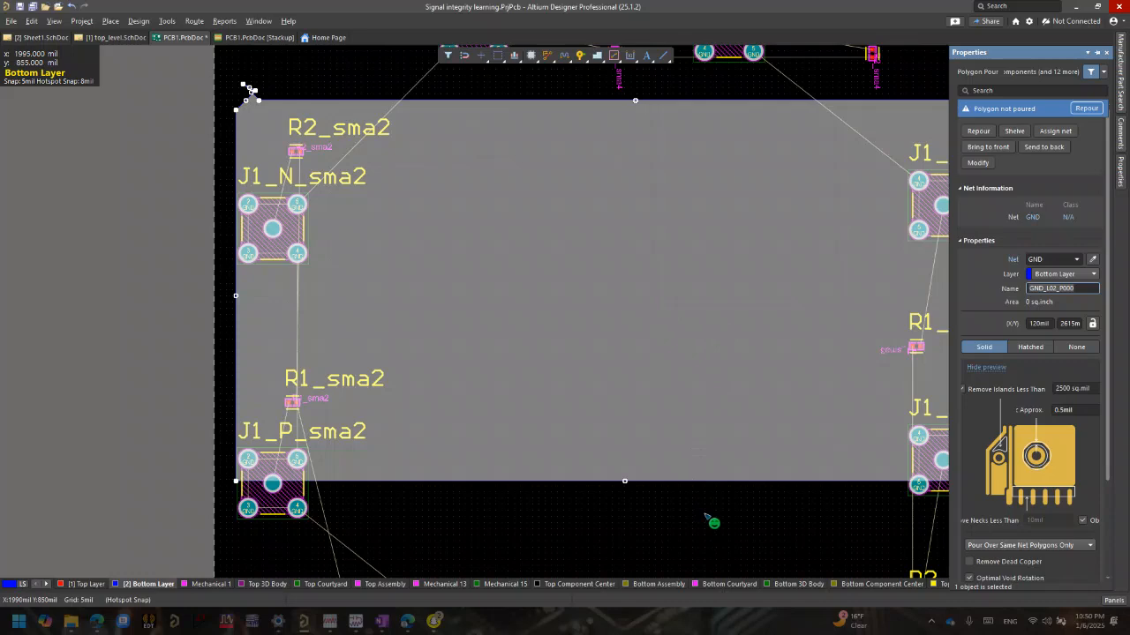
click(632, 530)
ctrl+scroll(573, 472, down, 1)
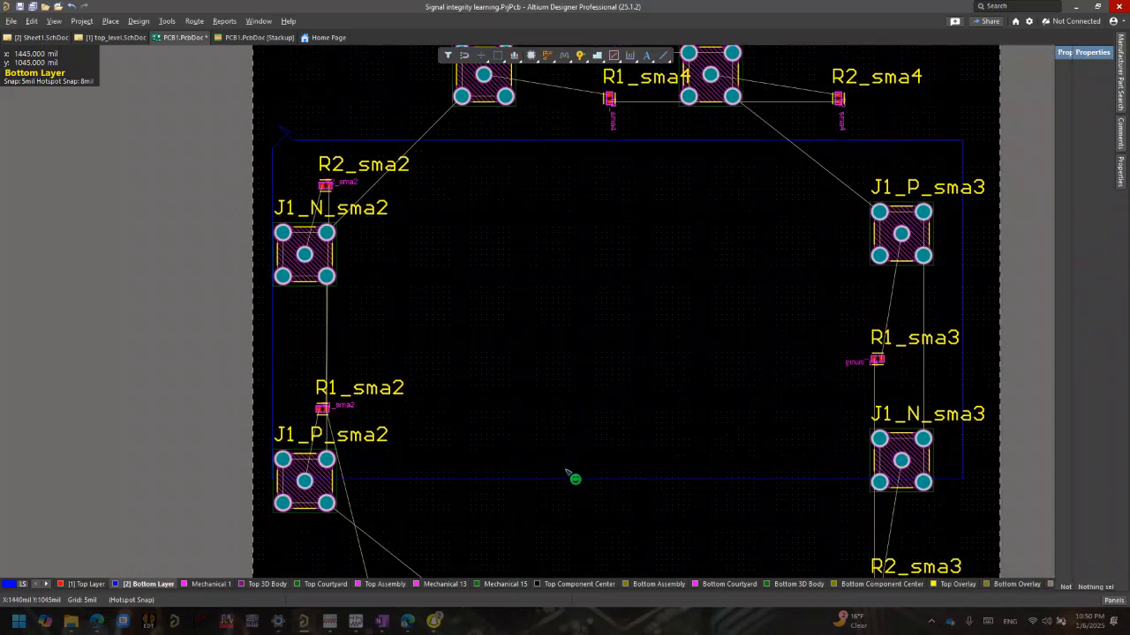
Route a zigzag trial track on the Top Layer over the unpoured GND polygon's area and undo it.
click(88, 584)
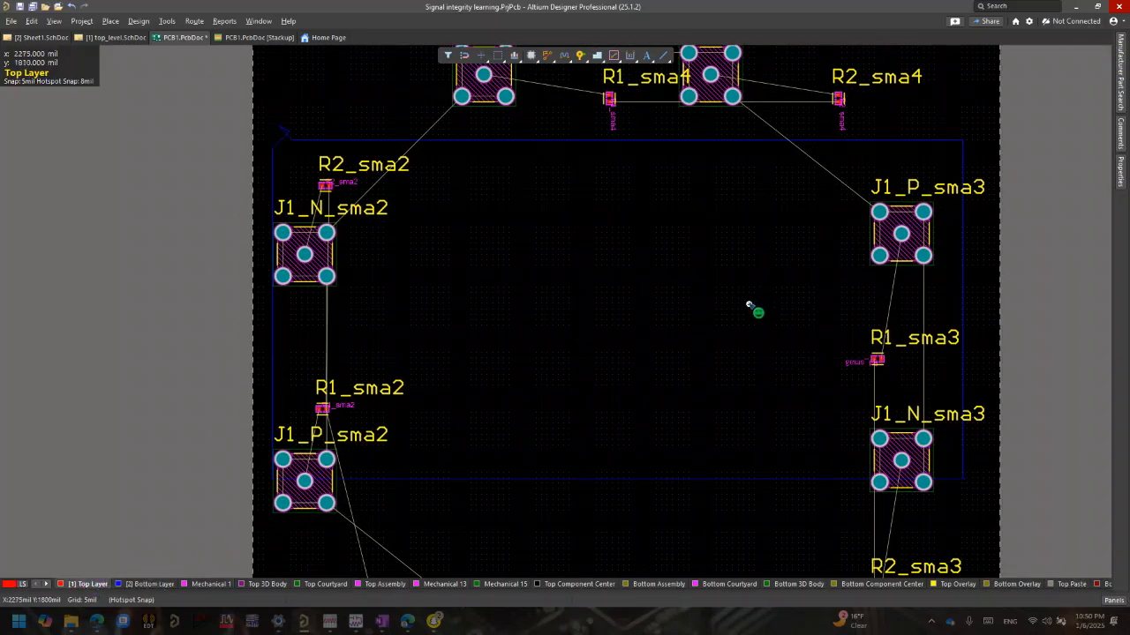
ctrl+scroll(749, 303, up, 4)
ctrl+scroll(748, 303, down, 5)
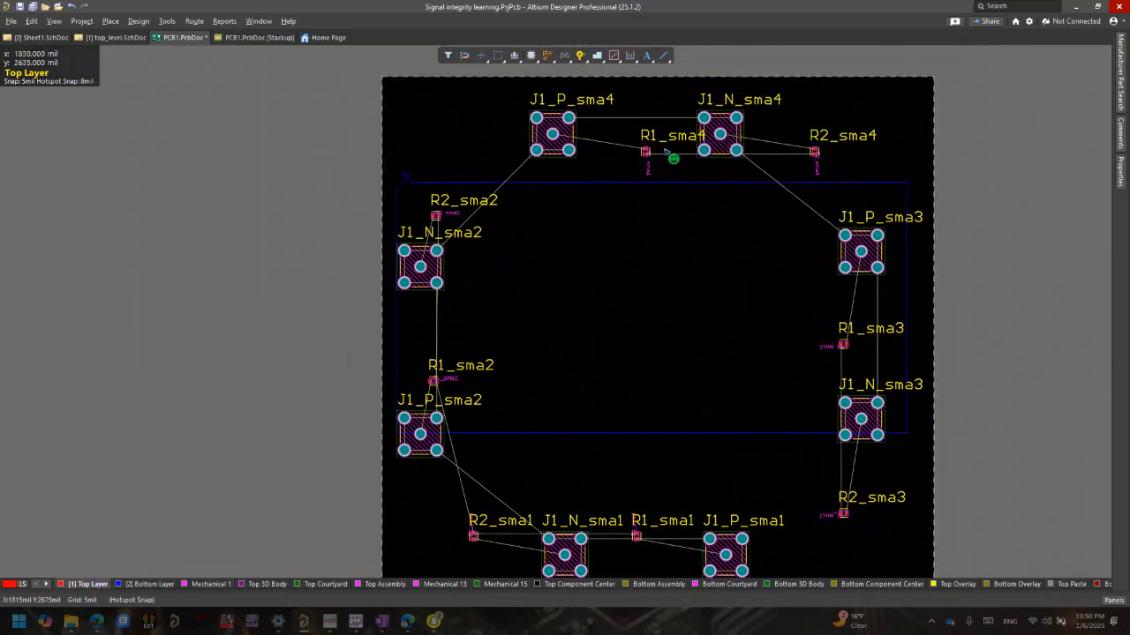
click(552, 207)
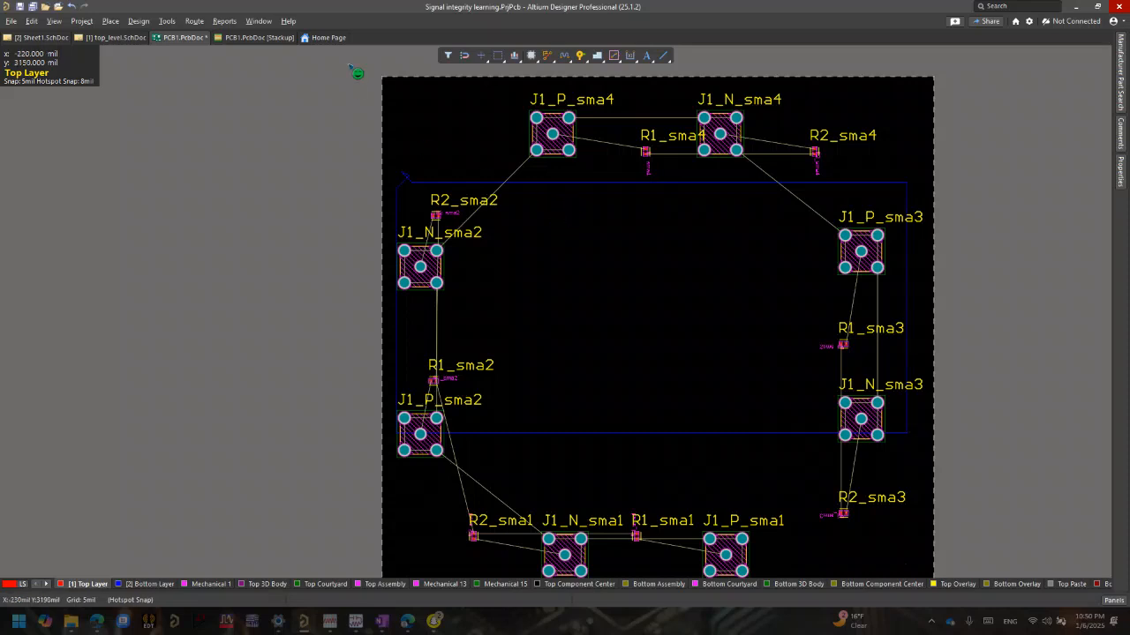
key(ctrl+w)
click(628, 183)
click(565, 281)
click(758, 307)
click(666, 365)
click(647, 359)
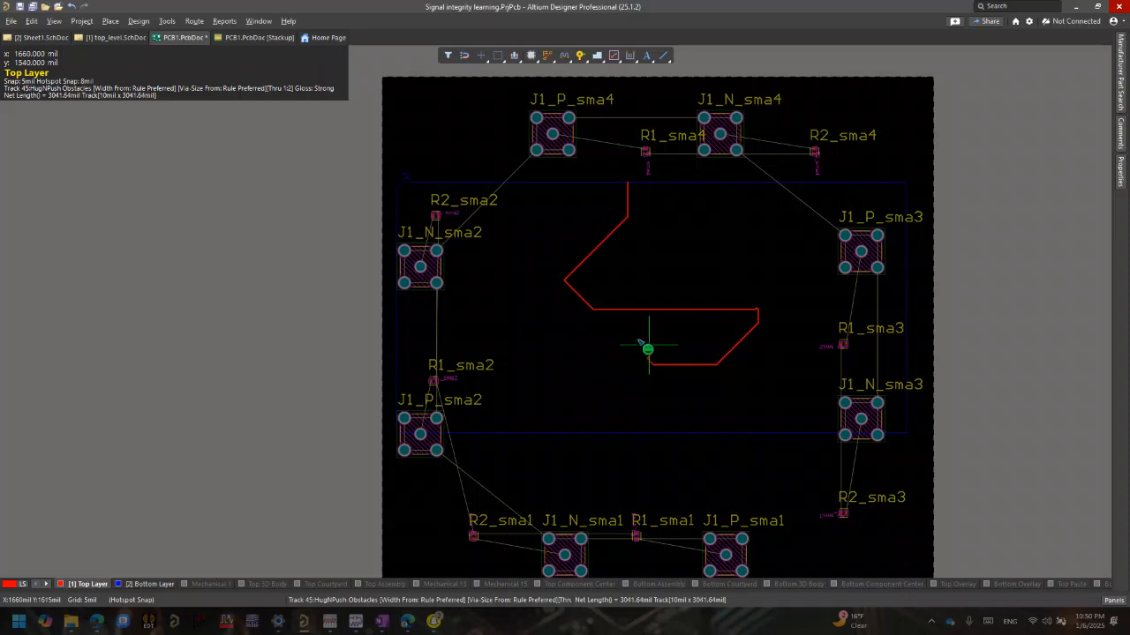
right_click(644, 345)
right_click(759, 202)
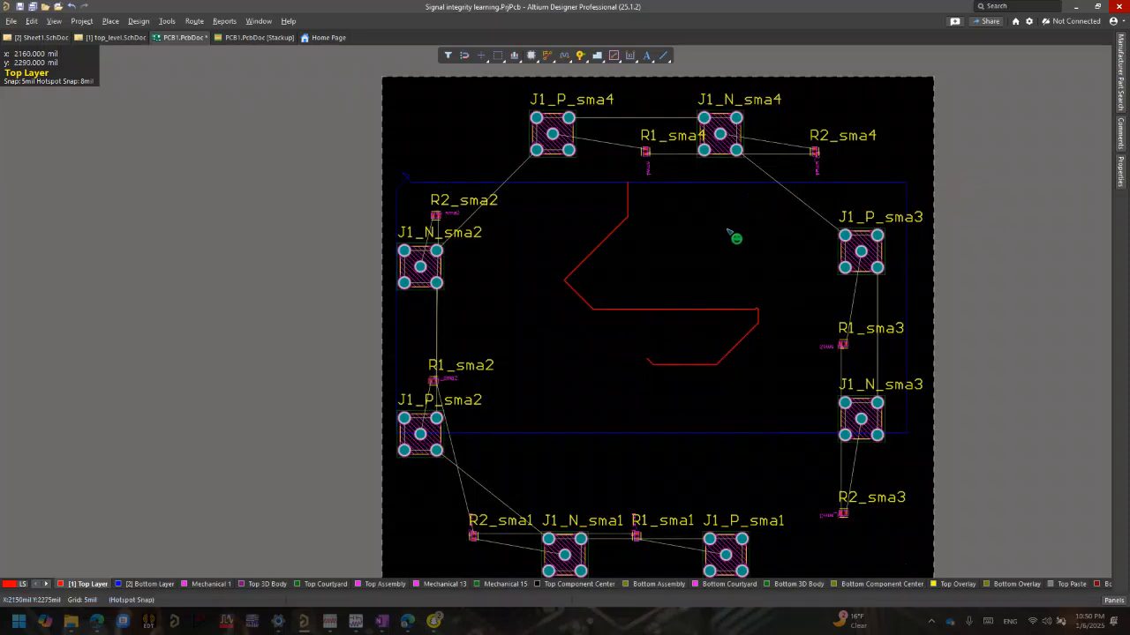
key(ctrl+z)
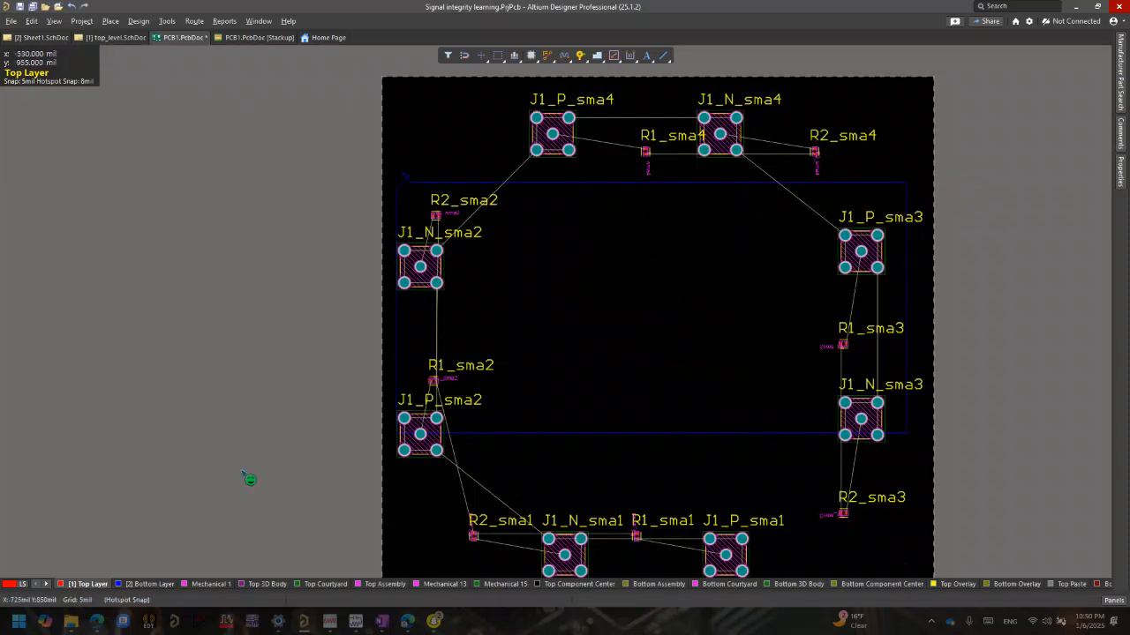
Make the Bottom Layer active, repour the new GND polygon spanning sma2 and sma3, and deselect it.
click(150, 584)
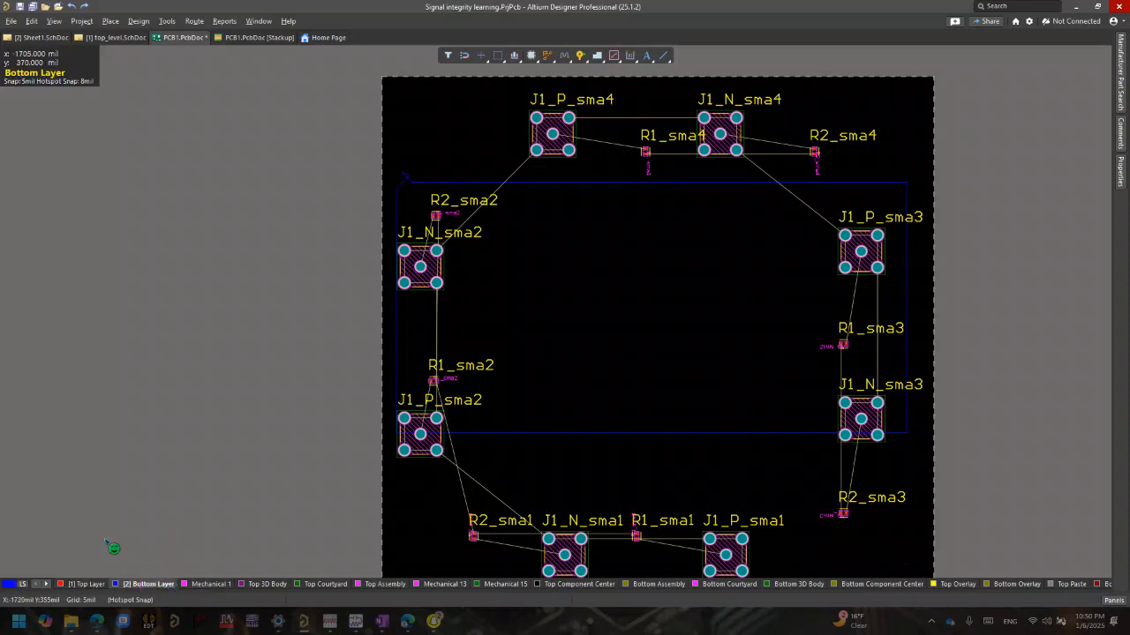
double_click(592, 416)
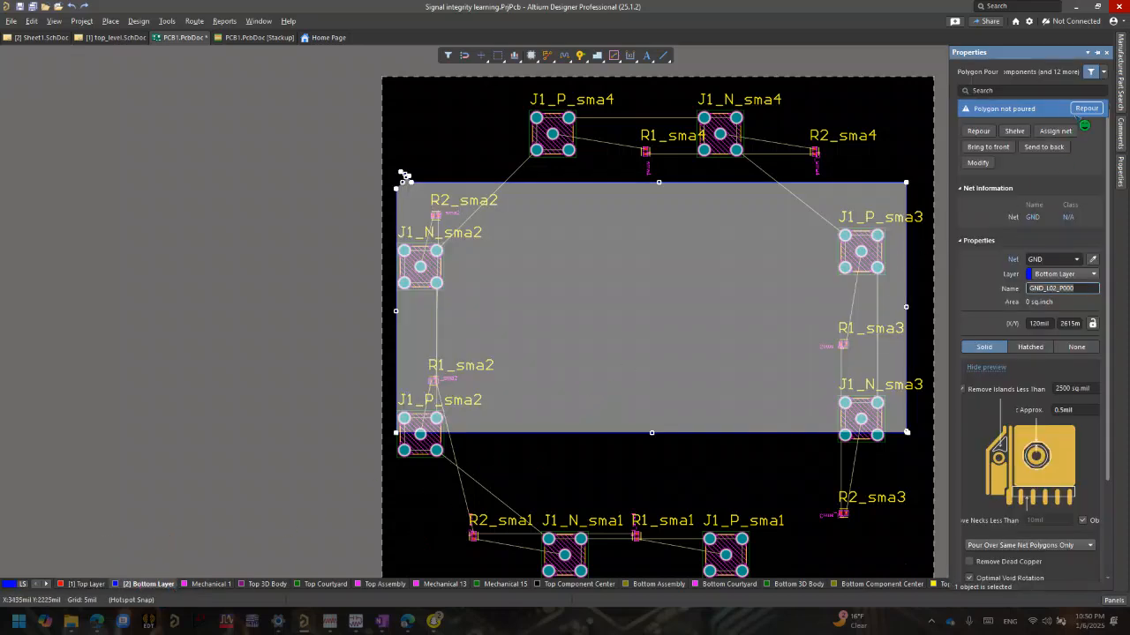
click(1086, 108)
click(888, 109)
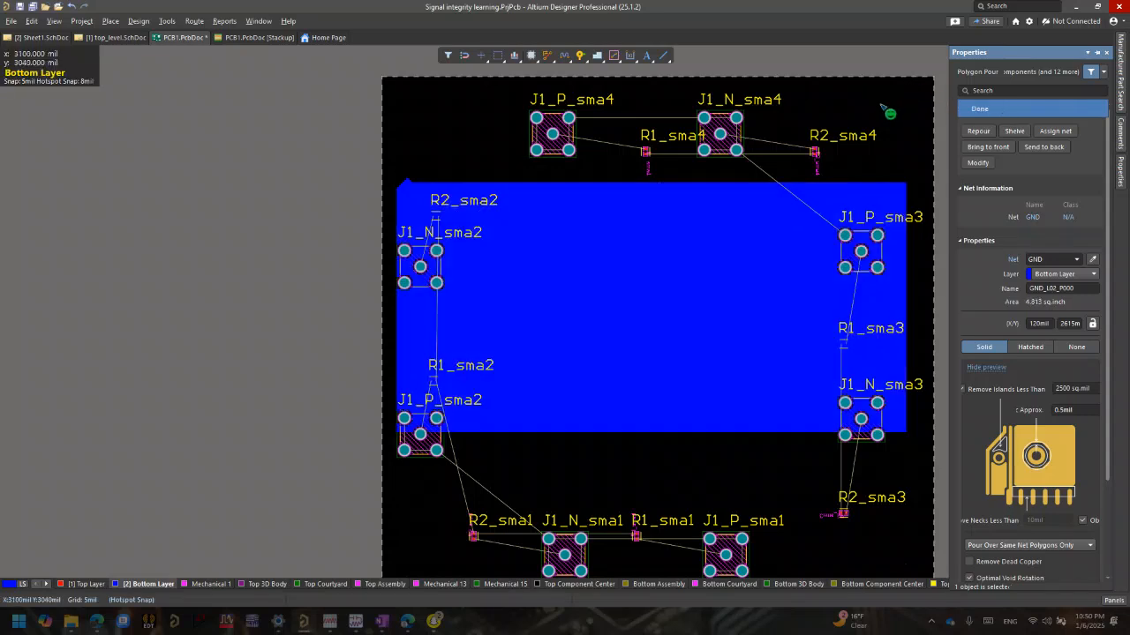
Shelve the poured GND polygon on the Bottom Layer and make the Top Layer active.
click(86, 584)
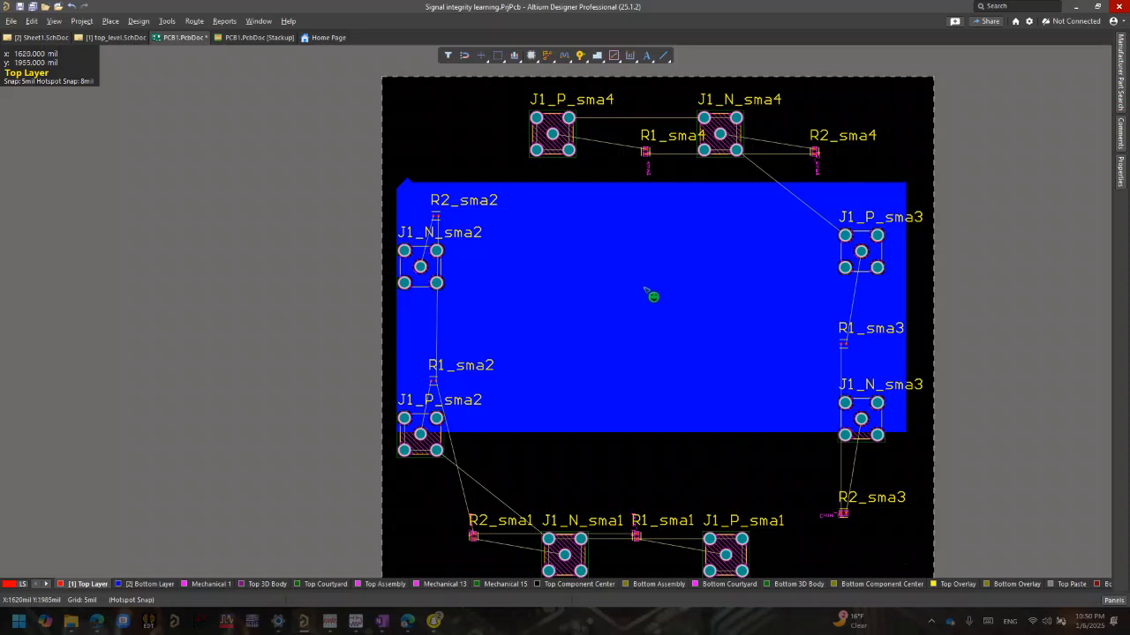
click(145, 584)
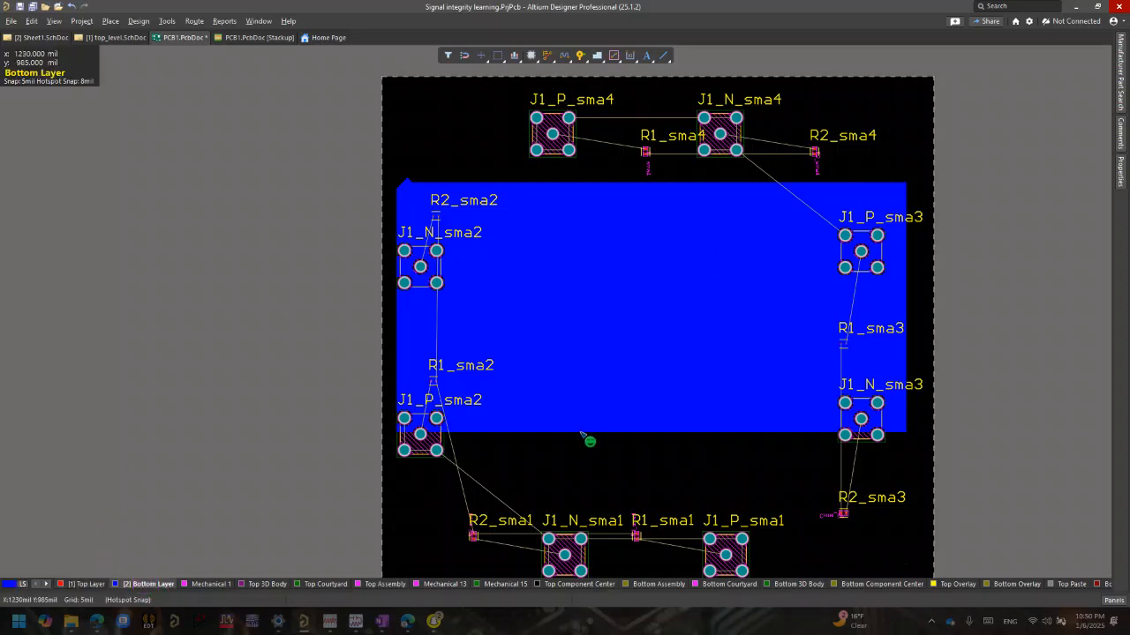
click(598, 395)
double_click(596, 389)
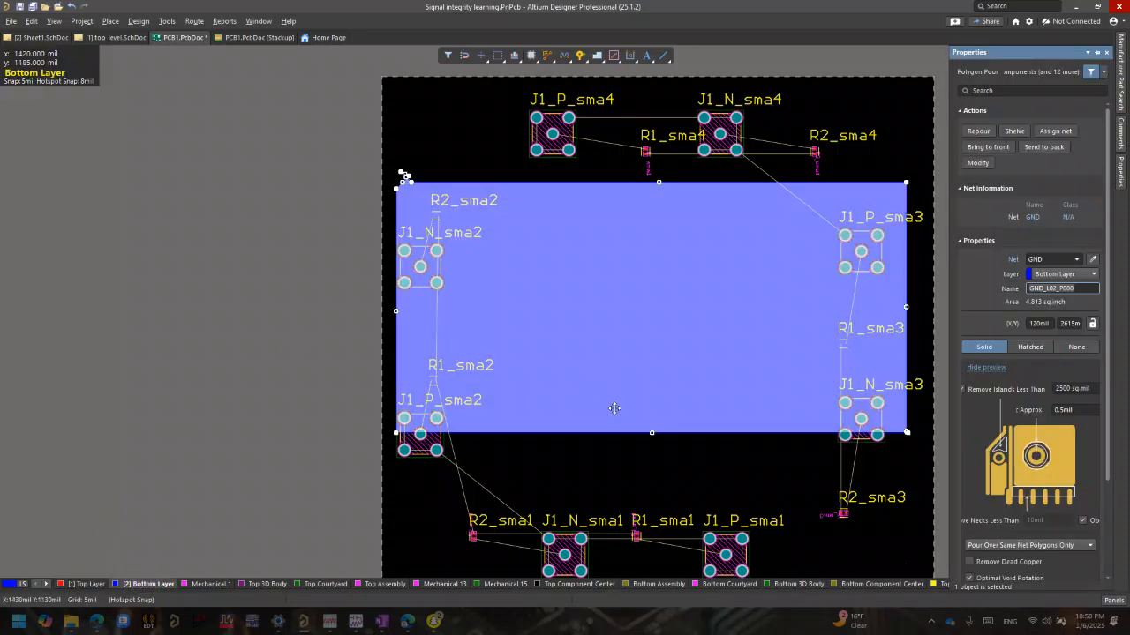
click(1015, 131)
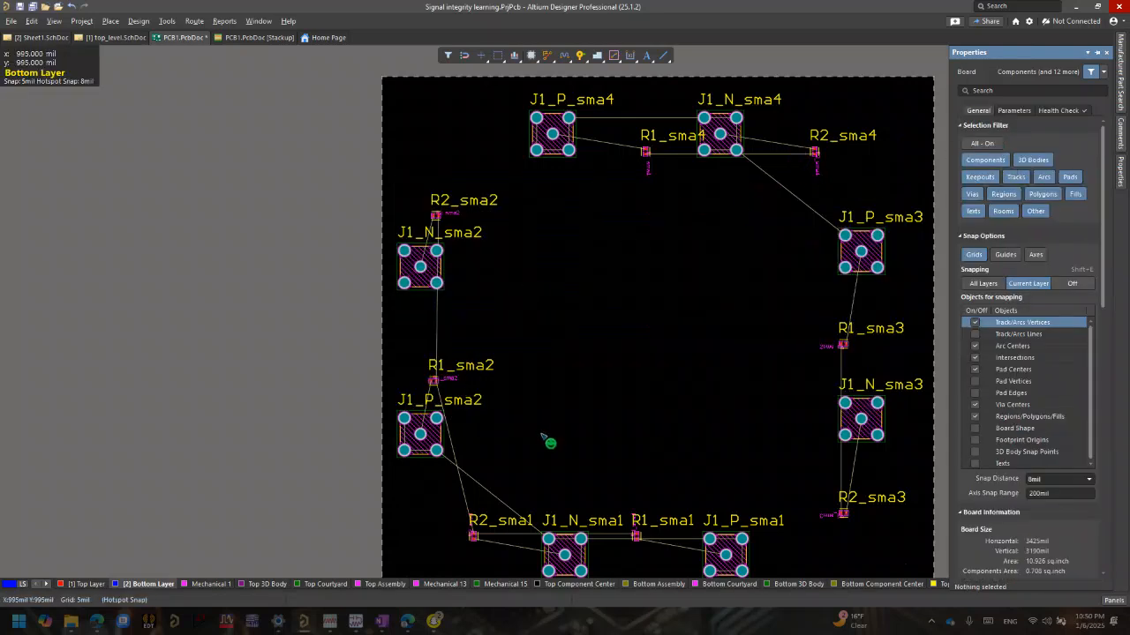
click(83, 584)
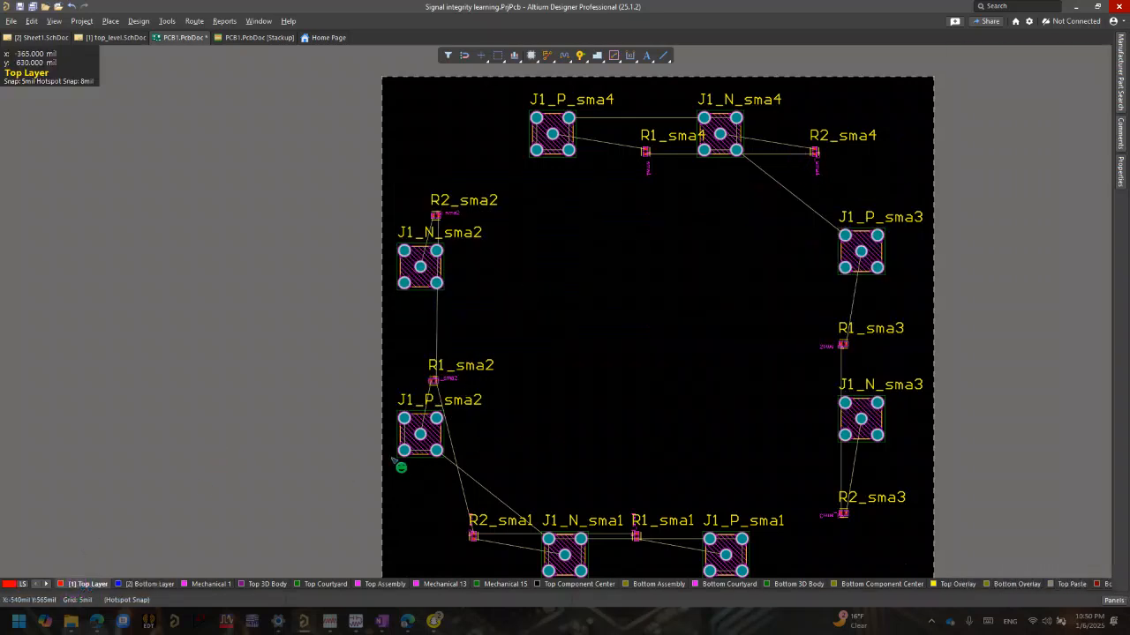